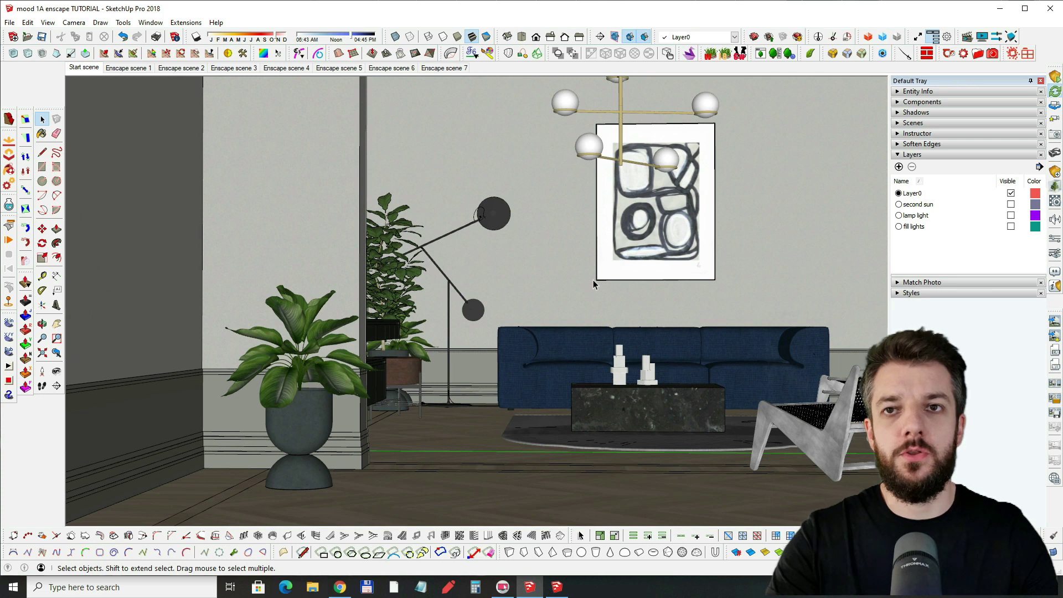
- Examine the living room model's furniture, lamps and overall layout from several angles
middle_drag(613, 293, 461, 322)
scroll(576, 299, down, 2)
scroll(534, 310, down, 1)
middle_drag(460, 323, 480, 327)
shift+middle_drag(556, 310, 595, 302)
scroll(582, 370, up, 2)
shift+middle_drag(583, 370, 641, 337)
scroll(631, 404, up, 1)
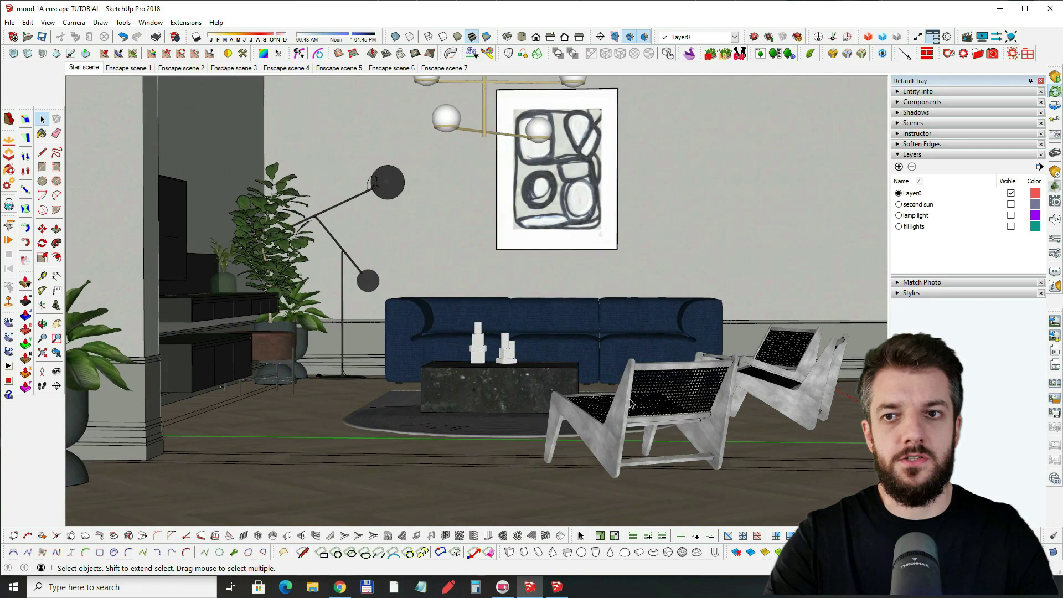
click(625, 398)
middle_drag(663, 380, 638, 491)
scroll(597, 363, down, 2)
click(647, 512)
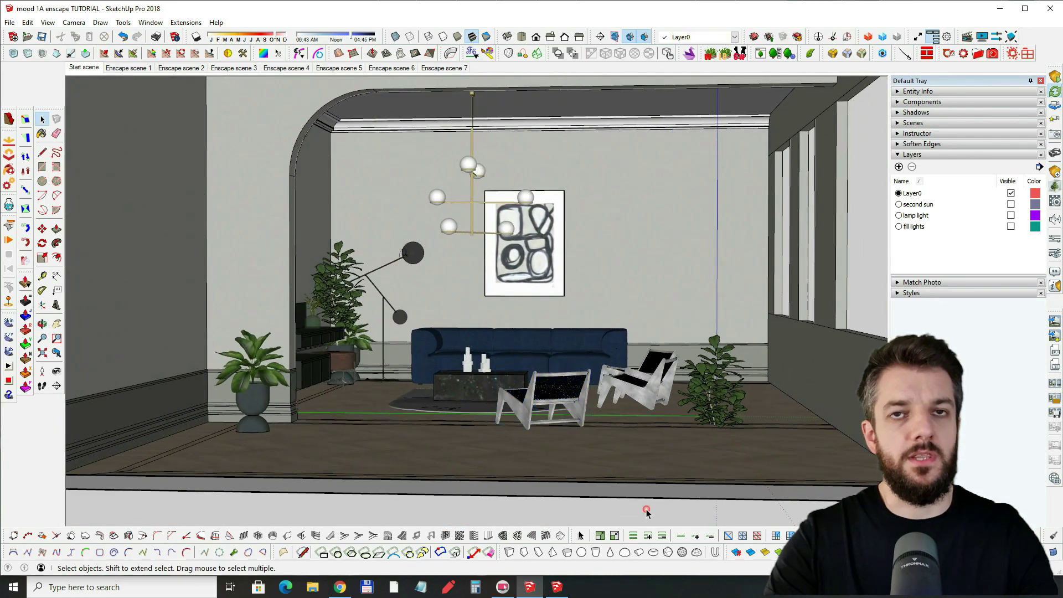
- Examine the reference photo of the living room placed beside the model, including its furniture, lamps and wall lighting
scroll(461, 184, up, 1)
scroll(463, 185, down, 2)
mouse_move(465, 200)
middle_down()
mouse_move(470, 215)
mouse_move(527, 217)
mouse_move(500, 254)
mouse_move(596, 266)
mouse_move(793, 260)
middle_up()
scroll(500, 254, up, 4)
scroll(498, 267, down, 3)
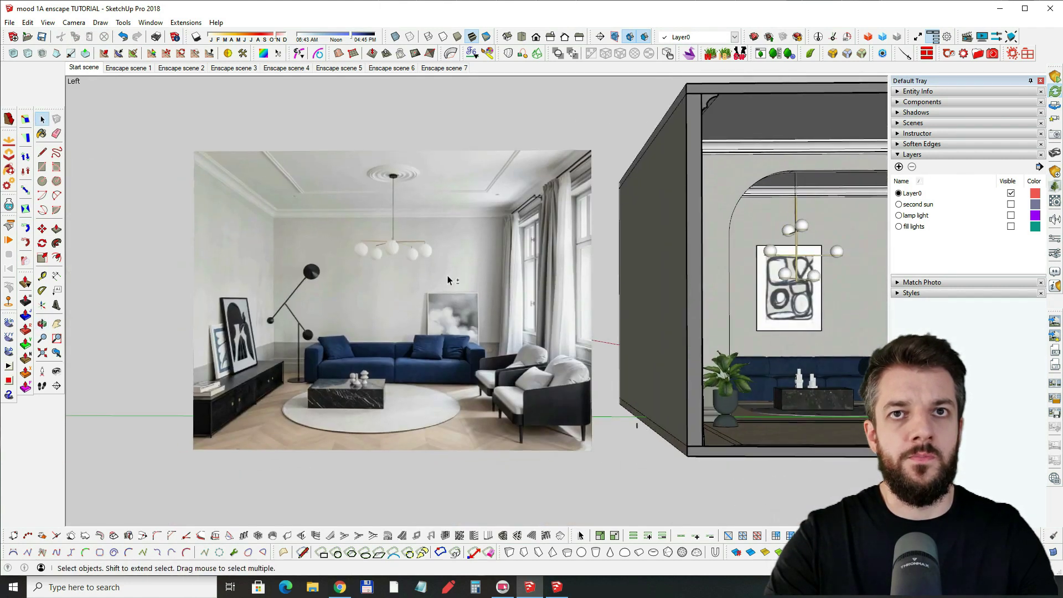
shift+middle_drag(447, 275, 550, 273)
scroll(519, 279, up, 2)
key(space)
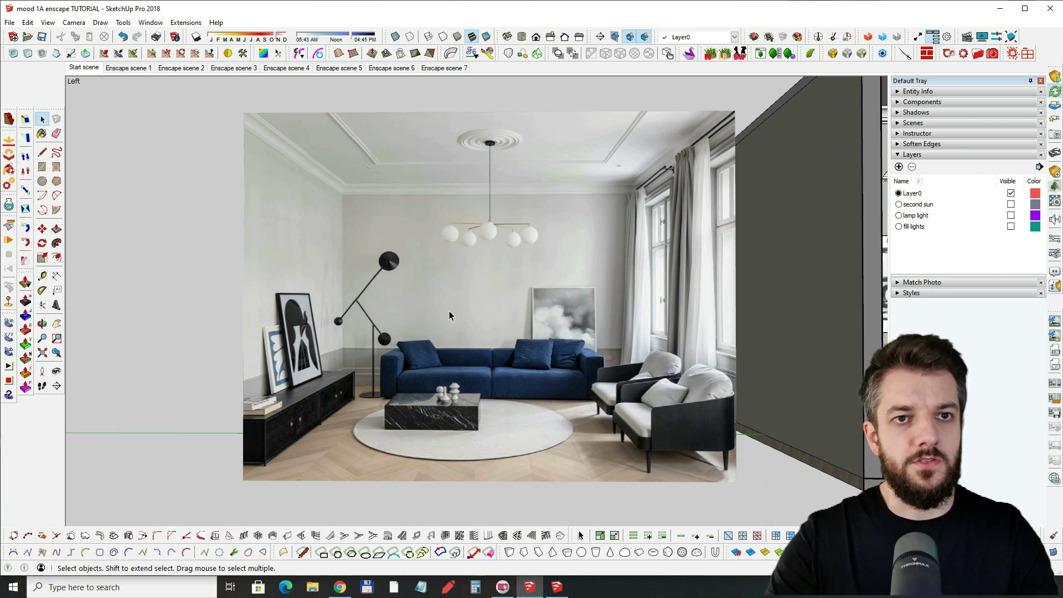
scroll(343, 335, up, 3)
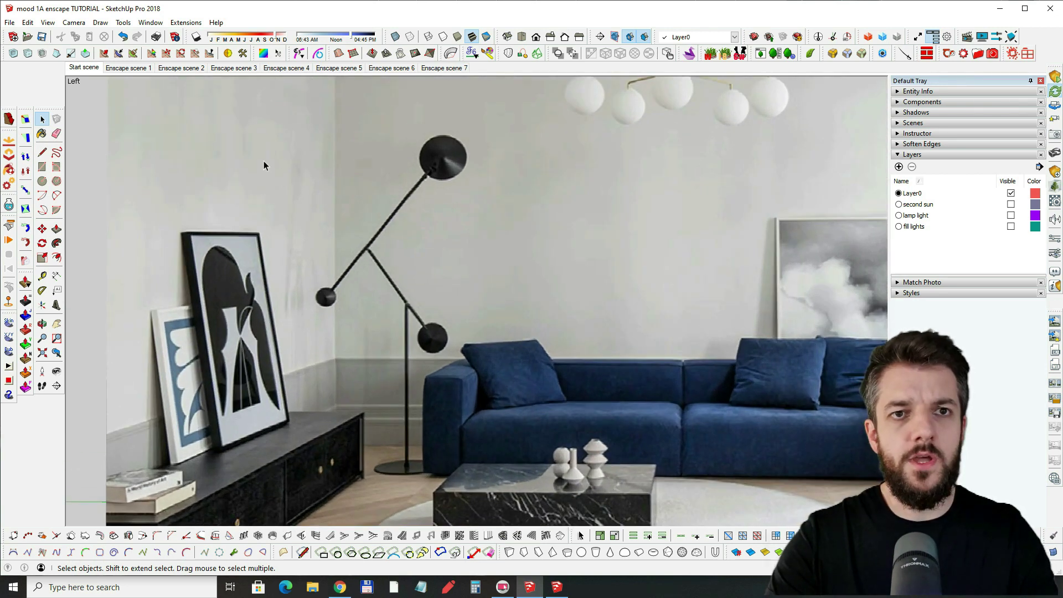
scroll(321, 304, down, 5)
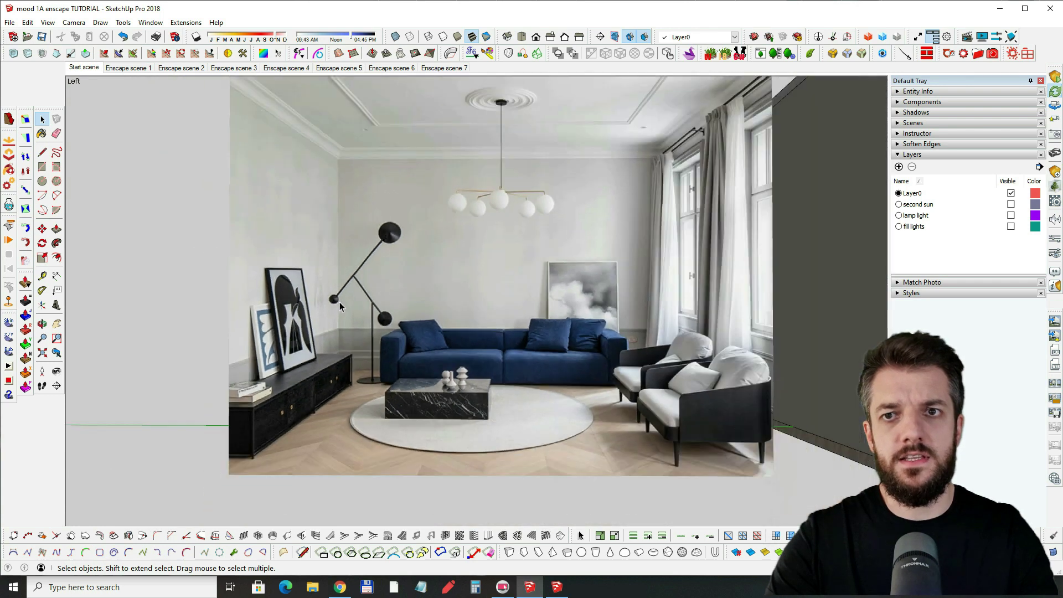
- Return to the modelled room and restore the Start scene view
shift+middle_drag(673, 299, 347, 298)
mouse_move(745, 302)
shift+middle_down()
mouse_move(534, 306)
mouse_move(593, 297)
mouse_move(590, 313)
mouse_move(600, 314)
mouse_move(638, 297)
shift+middle_up()
scroll(534, 306, up, 2)
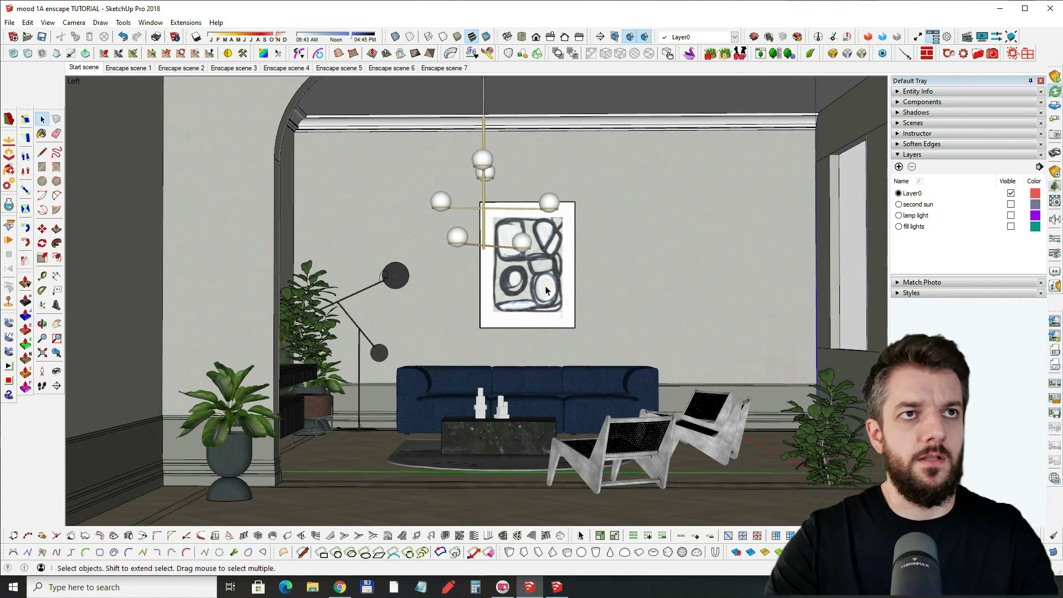
scroll(545, 290, up, 1)
click(77, 68)
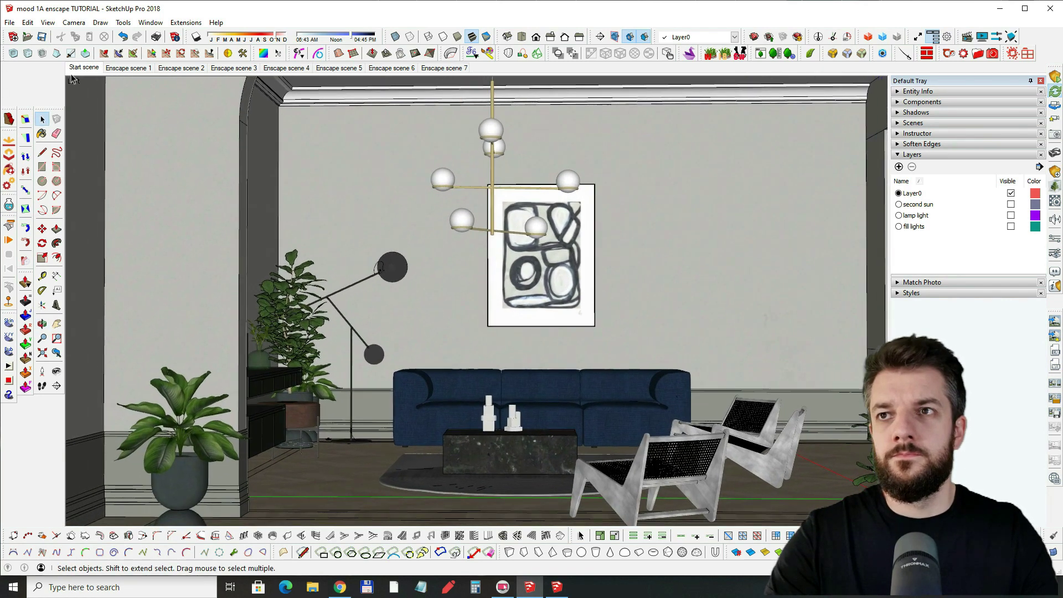
- Place the Enscape render window over the model view, hide its controls help and look around the sunlit room
drag(1058, 151, 506, 93)
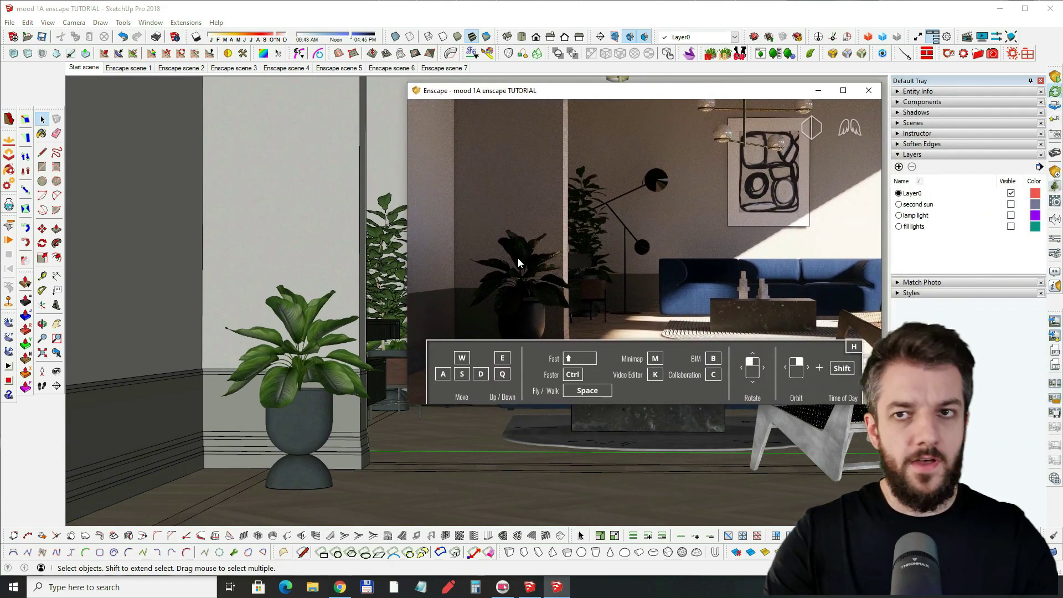
key(h)
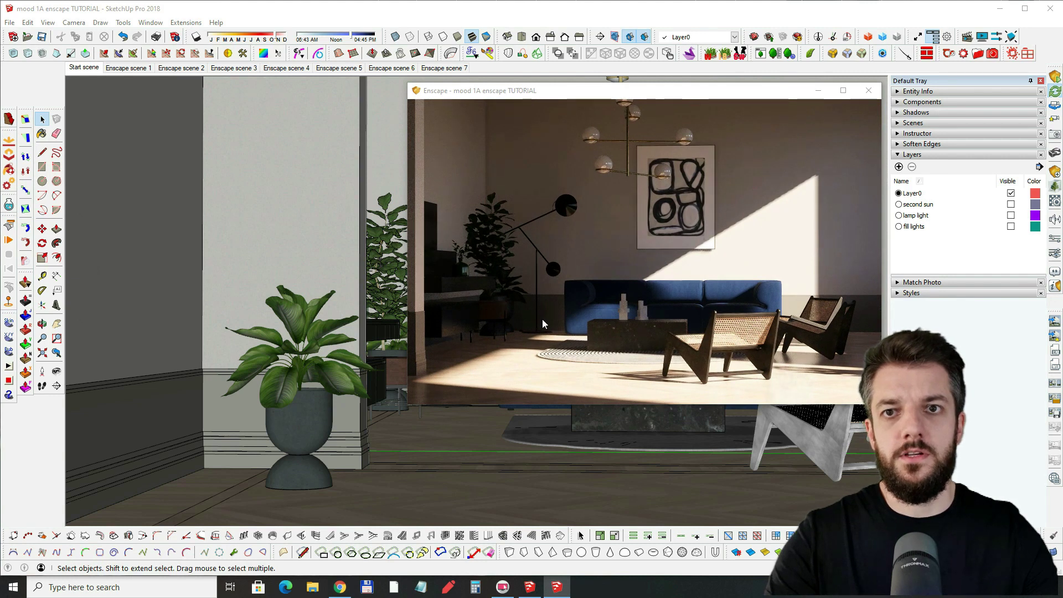
middle_drag(557, 258, 637, 253)
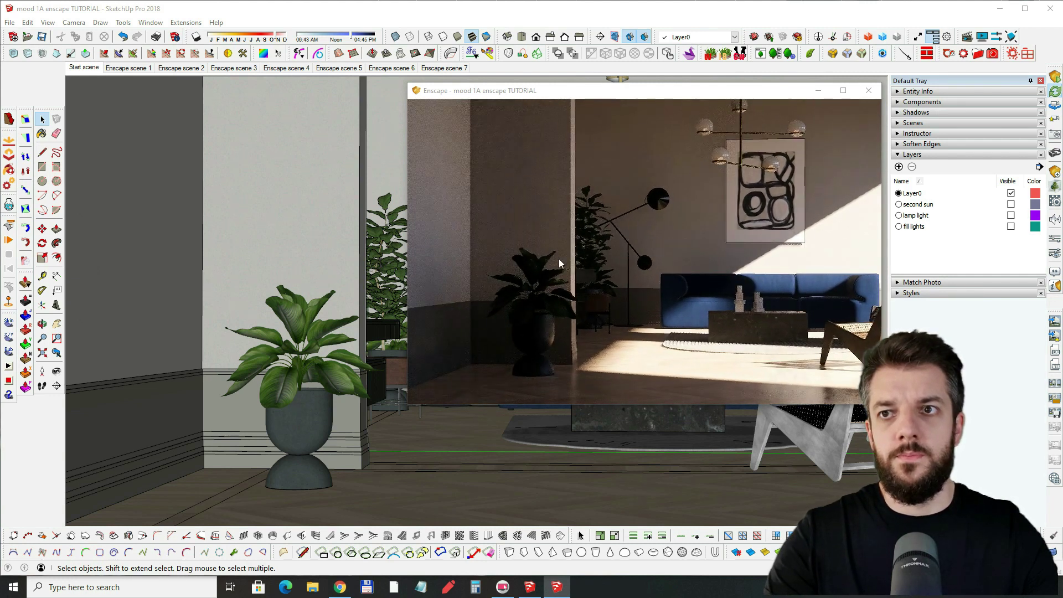
middle_drag(509, 245, 686, 214)
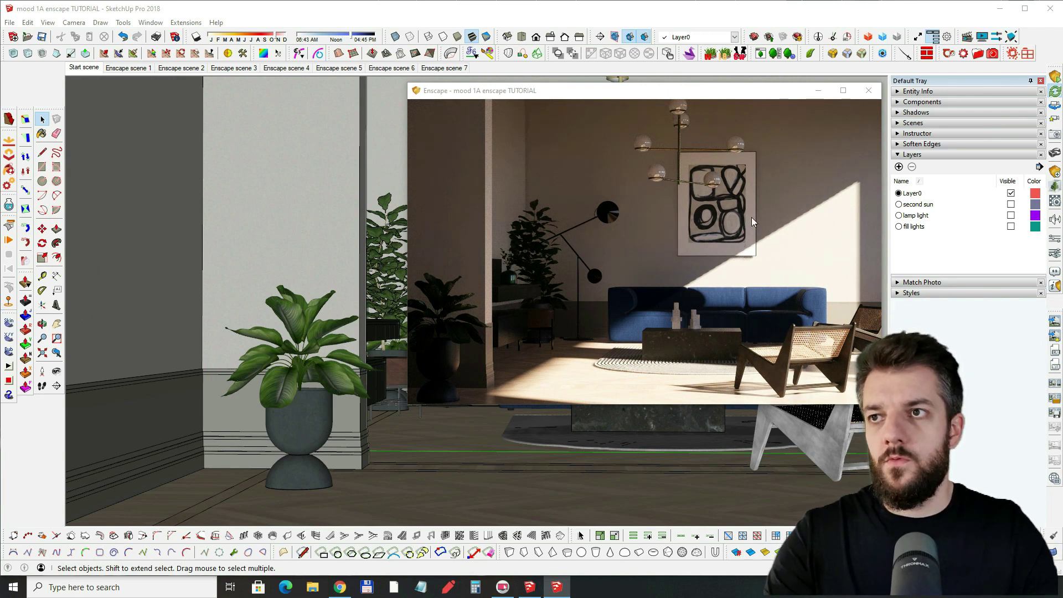
- Set the sun brightness to 0% in Enscape's atmosphere settings and shrink the render window to uncover the model
click(1055, 253)
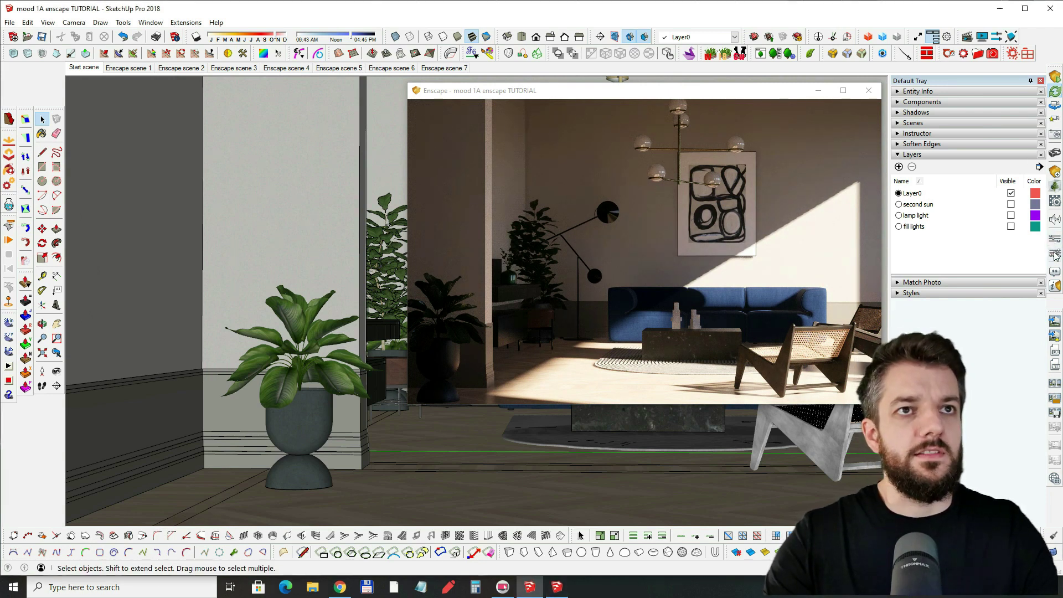
drag(282, 147, 229, 105)
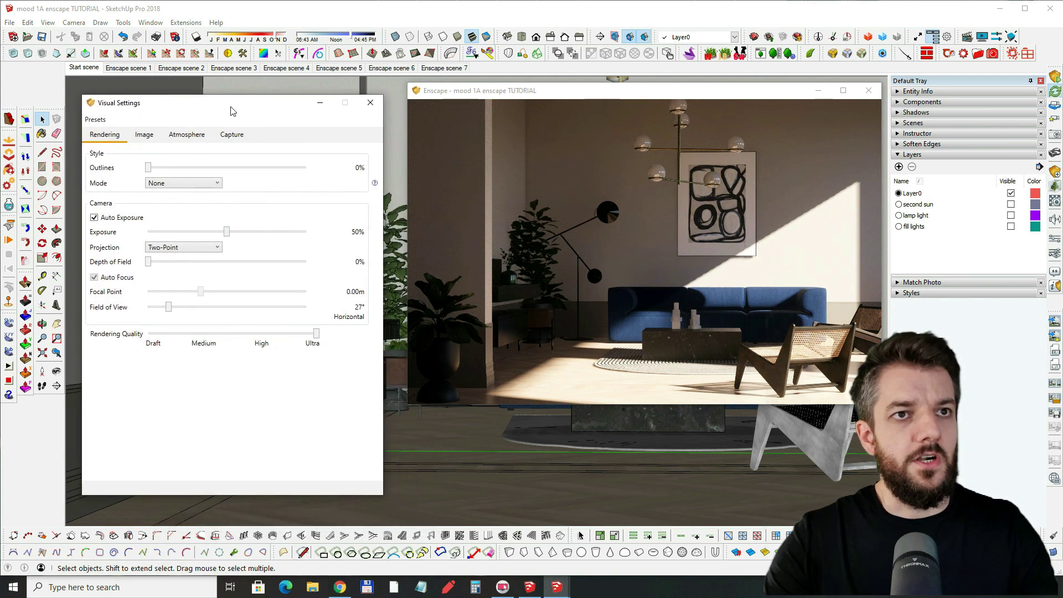
click(185, 127)
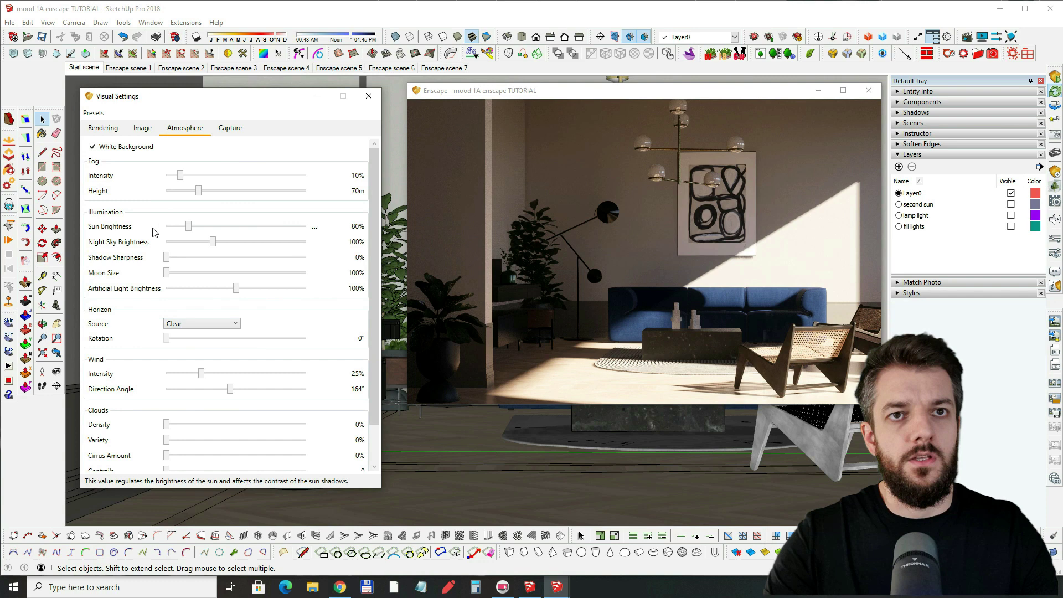
mouse_move(189, 230)
mouse_down()
mouse_move(204, 227)
mouse_move(172, 234)
mouse_up()
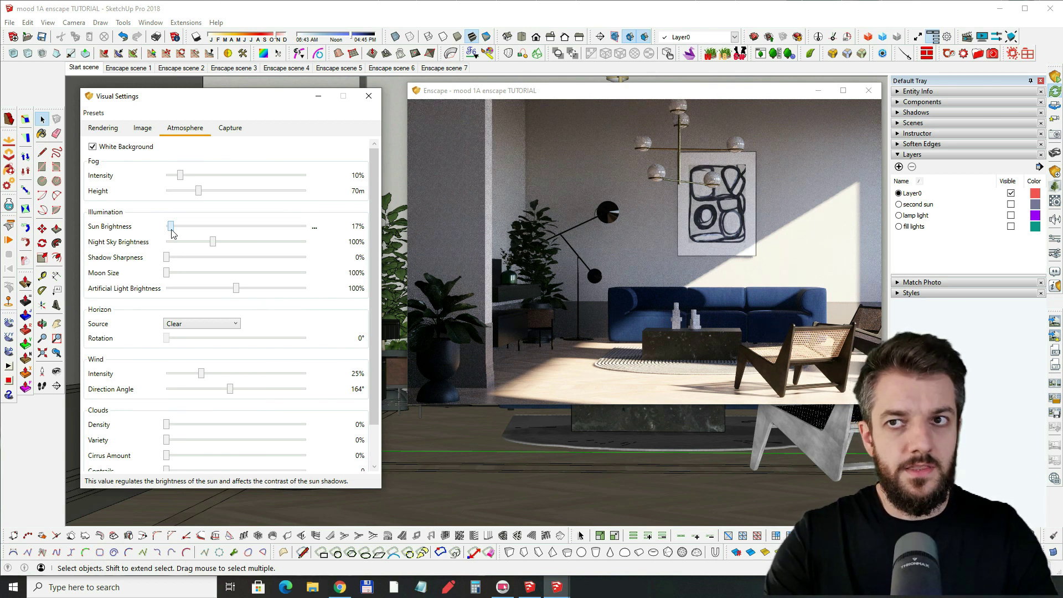
drag(172, 233, 163, 234)
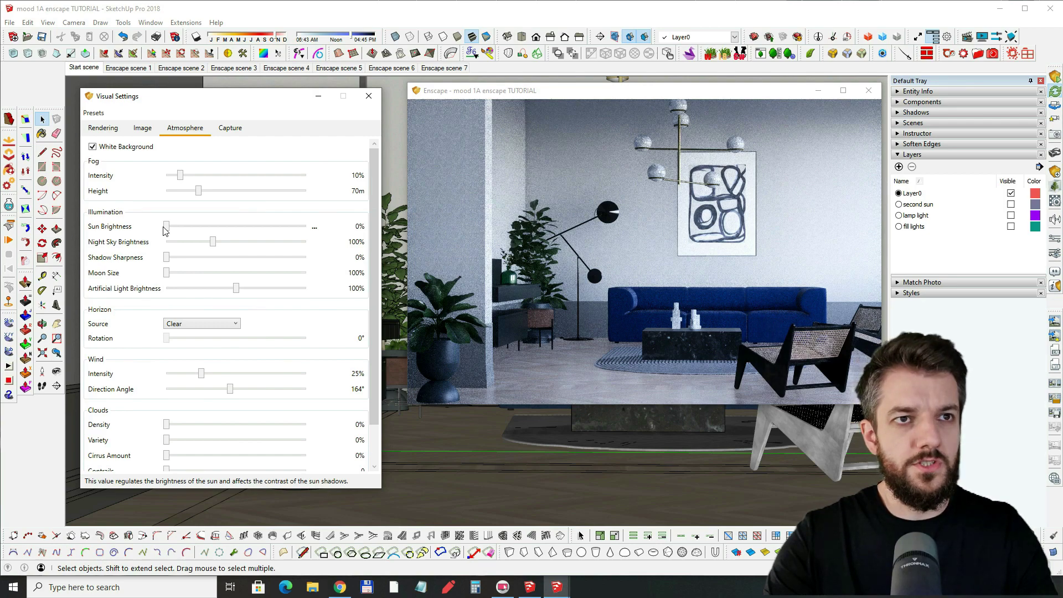
drag(167, 228, 160, 230)
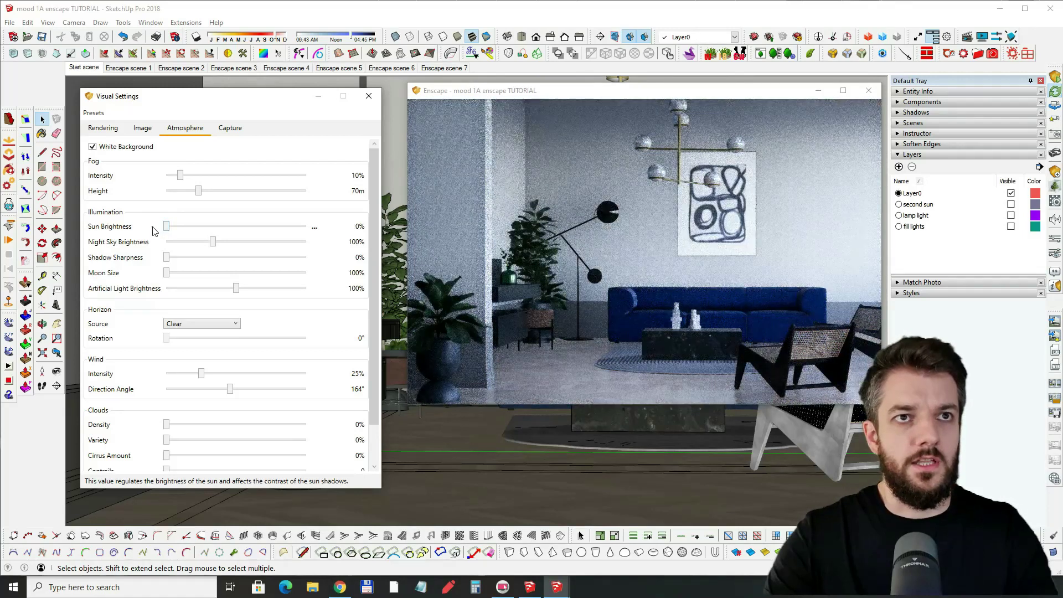
click(367, 100)
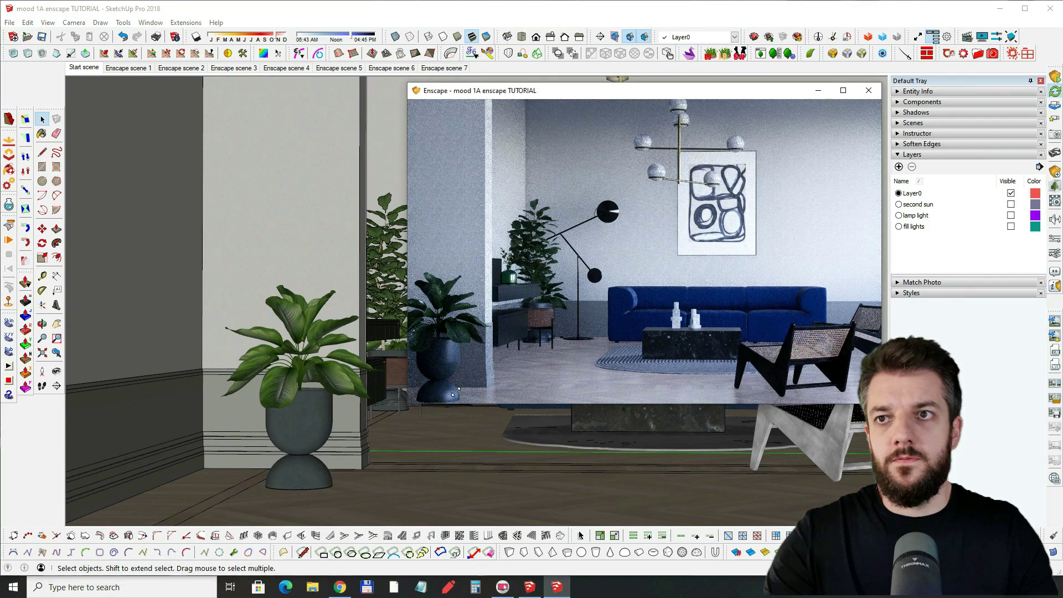
drag(409, 408, 573, 313)
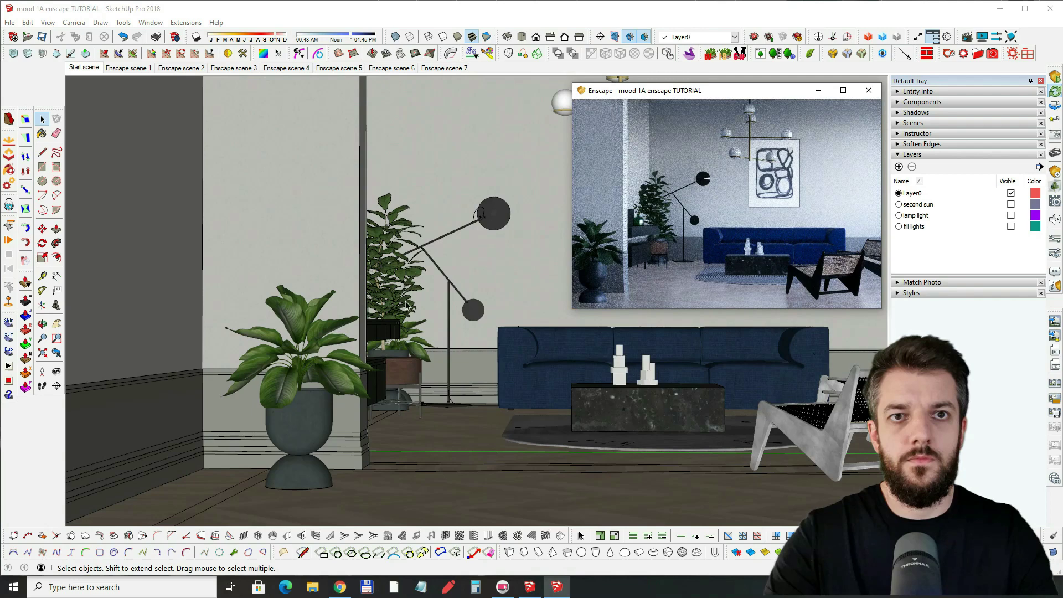
- Examine the model's window wall and the shading around the floor lamp and wall corner in the reference photo
middle_drag(427, 308, 378, 293)
scroll(378, 291, down, 4)
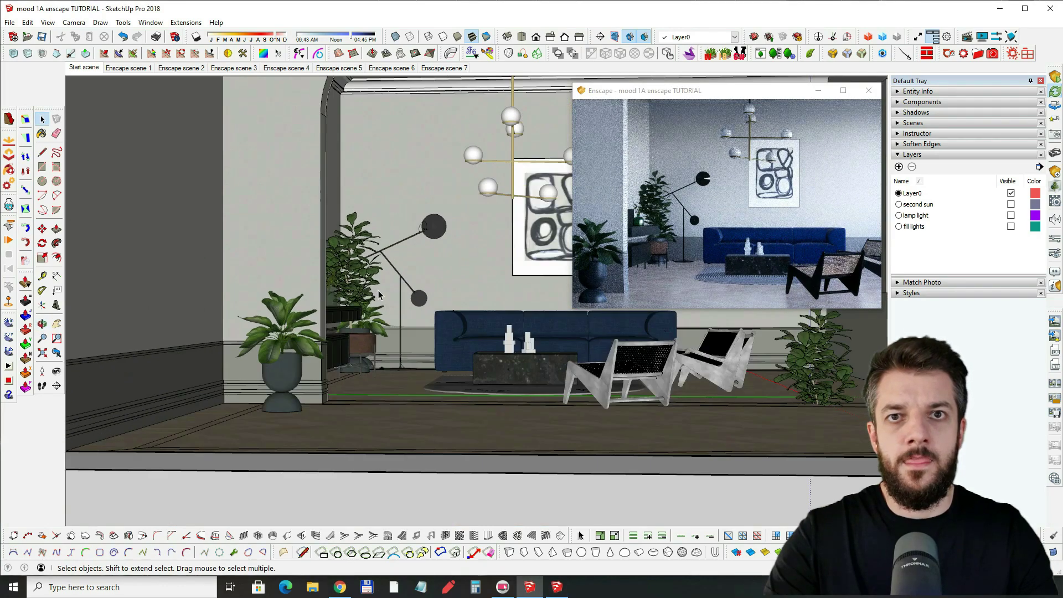
mouse_move(455, 280)
shift+middle_down()
mouse_move(341, 325)
mouse_move(378, 298)
mouse_move(380, 317)
shift+middle_up()
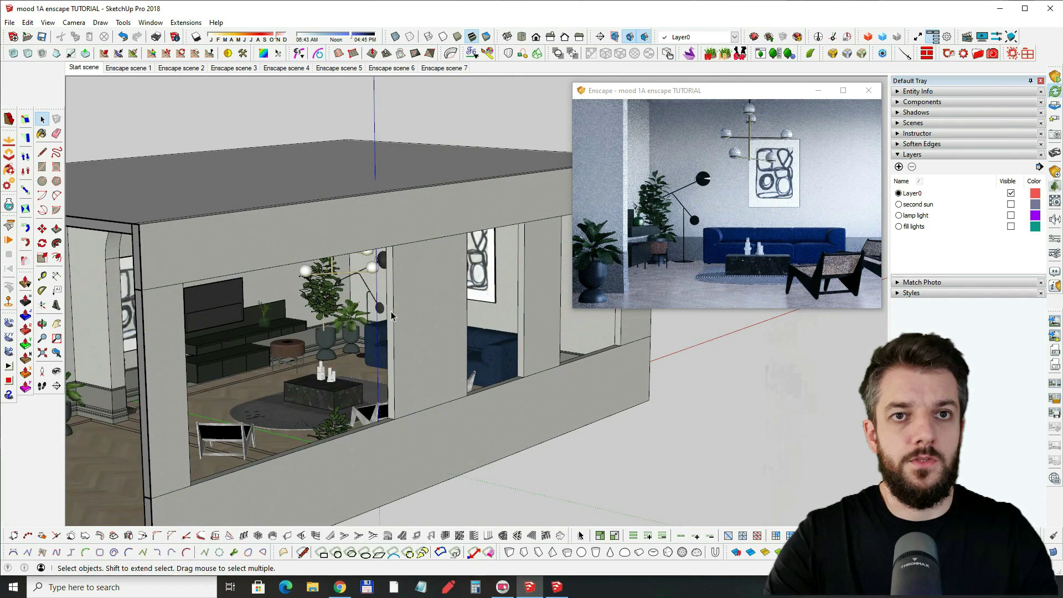
shift+middle_drag(446, 318, 303, 313)
mouse_move(395, 304)
middle_down()
mouse_move(386, 337)
mouse_move(261, 277)
mouse_move(338, 276)
mouse_move(449, 235)
mouse_move(344, 249)
mouse_move(373, 255)
mouse_move(352, 261)
mouse_move(396, 227)
mouse_move(363, 263)
mouse_move(416, 256)
middle_up()
scroll(358, 297, up, 1)
scroll(345, 294, down, 2)
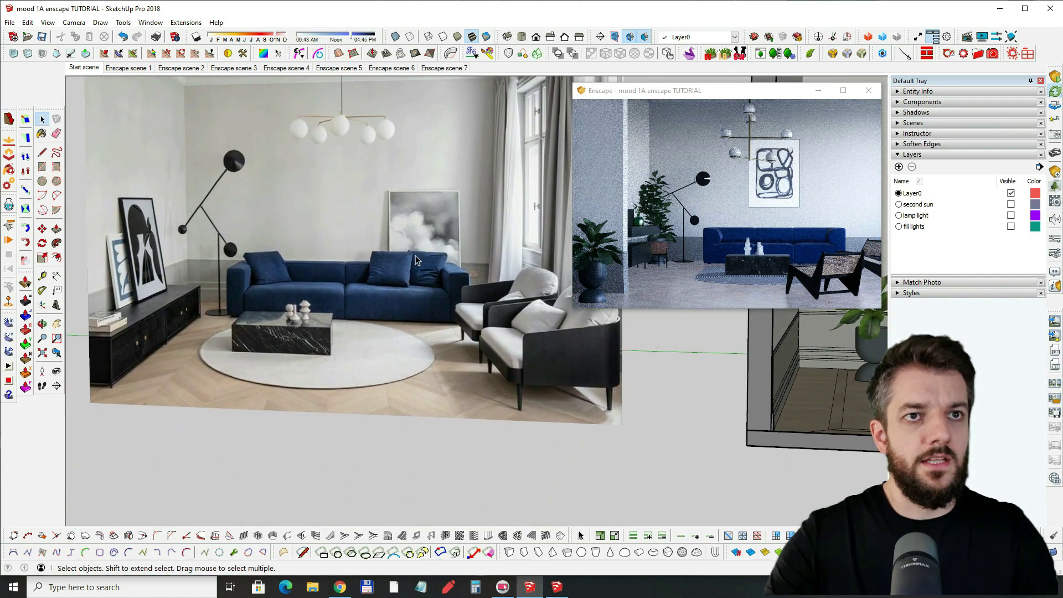
scroll(148, 198, up, 3)
scroll(147, 198, up, 2)
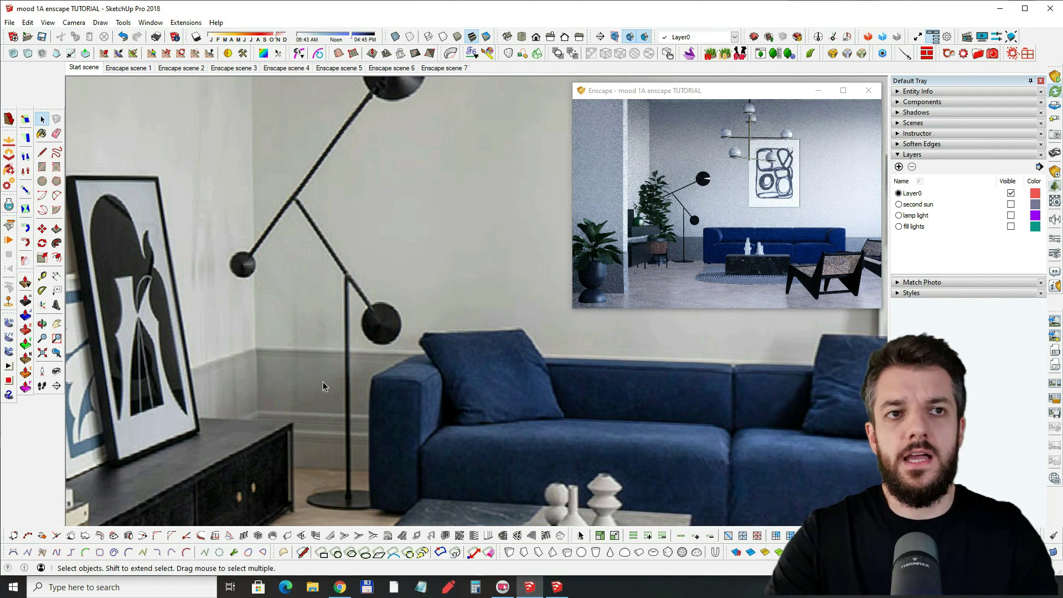
scroll(237, 300, down, 3)
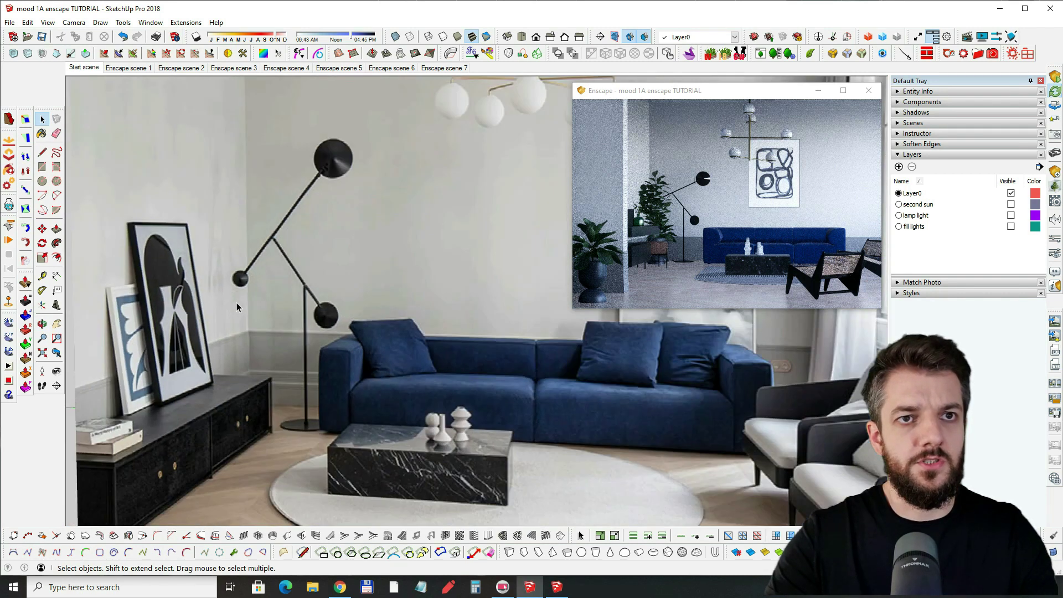
scroll(275, 300, up, 3)
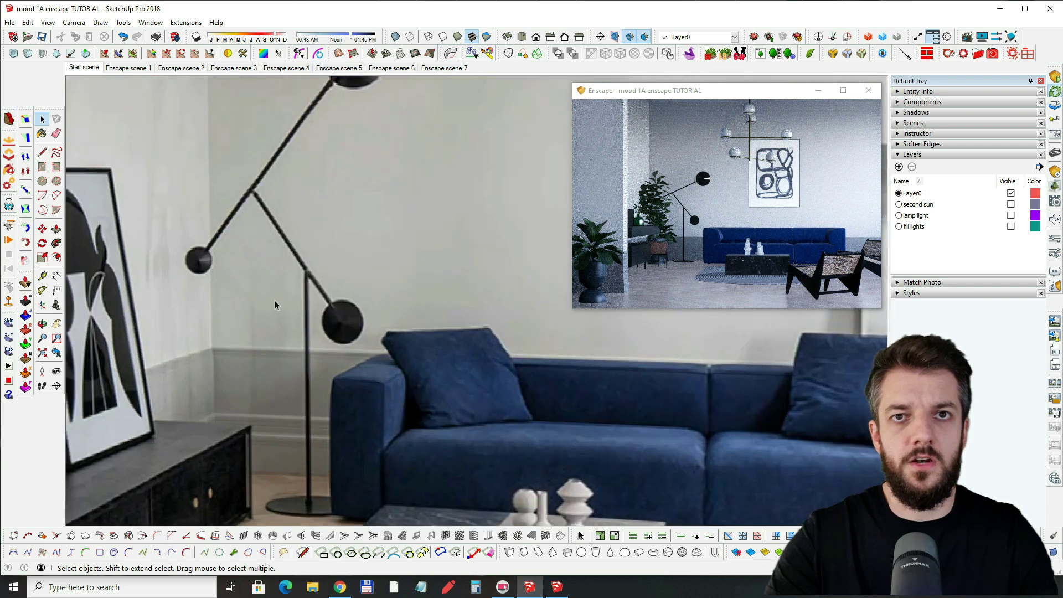
scroll(247, 295, down, 6)
- Examine the curtained windows and the adjacent wall beside the framed cloud picture in the reference photo
shift+middle_drag(413, 276, 304, 268)
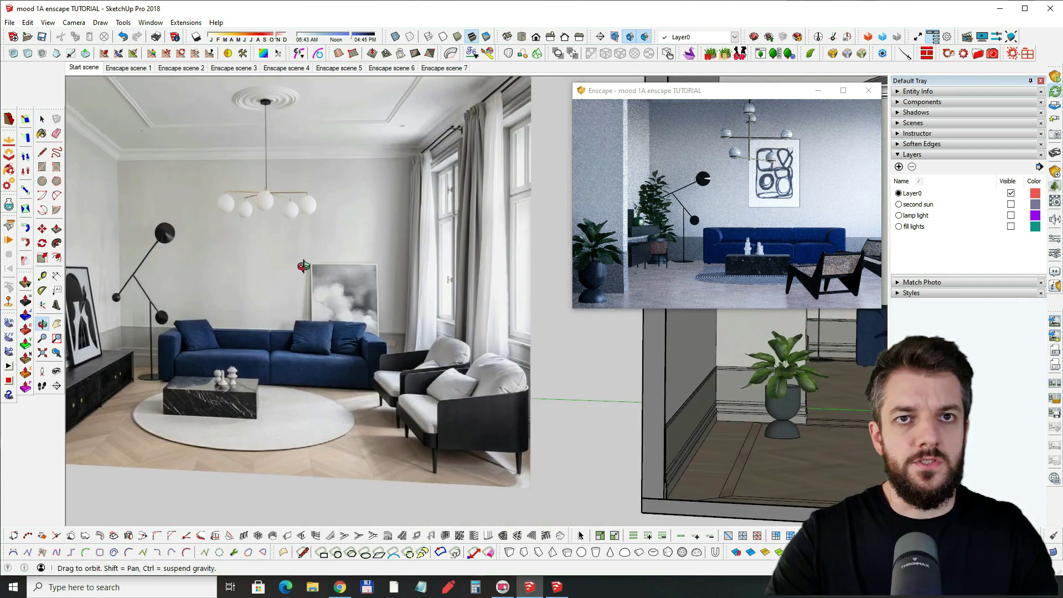
scroll(447, 248, up, 2)
scroll(421, 248, up, 3)
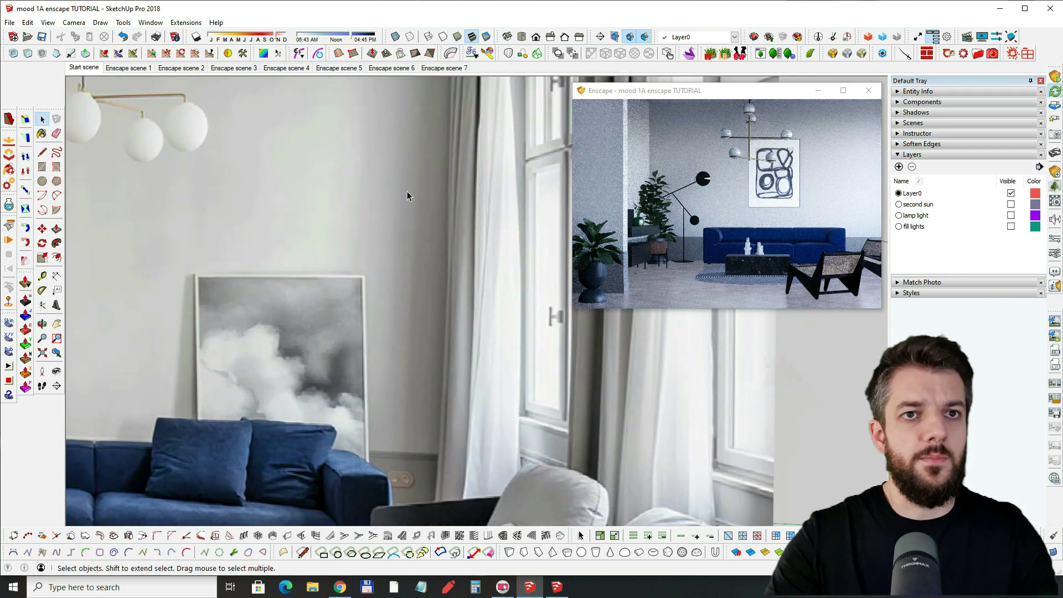
scroll(432, 221, down, 5)
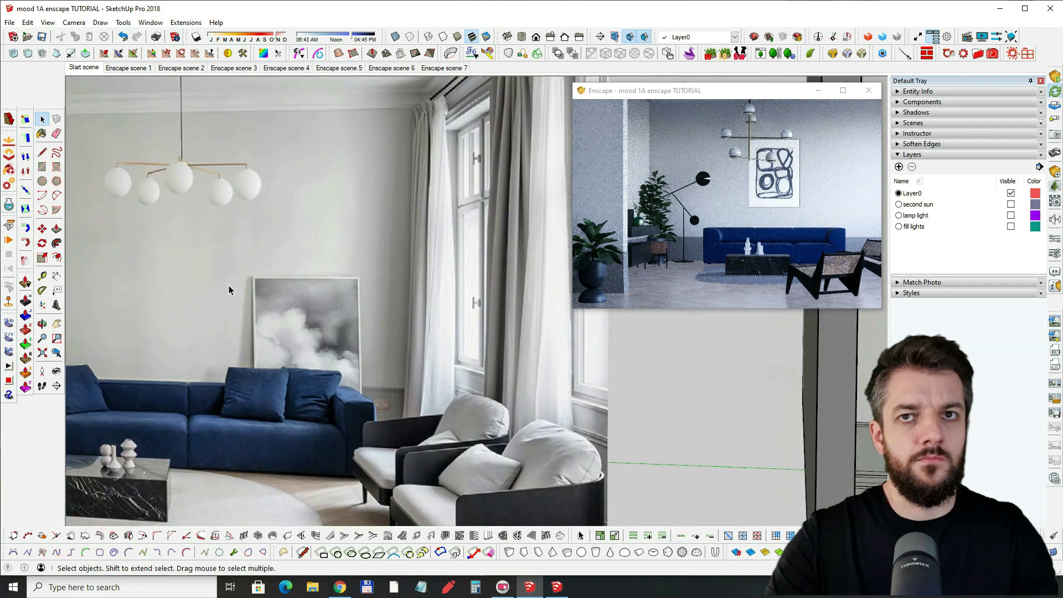
mouse_move(432, 220)
middle_down()
mouse_move(537, 300)
mouse_move(406, 185)
mouse_move(350, 221)
middle_up()
scroll(543, 275, up, 5)
scroll(350, 220, down, 3)
- Draw connected guide lines from the lower corner of the sofa-side window, running outward, parallel to the facade and straight up
mouse_move(498, 273)
middle_down()
mouse_move(177, 299)
mouse_move(196, 299)
middle_up()
scroll(394, 303, down, 8)
middle_drag(387, 294, 249, 288)
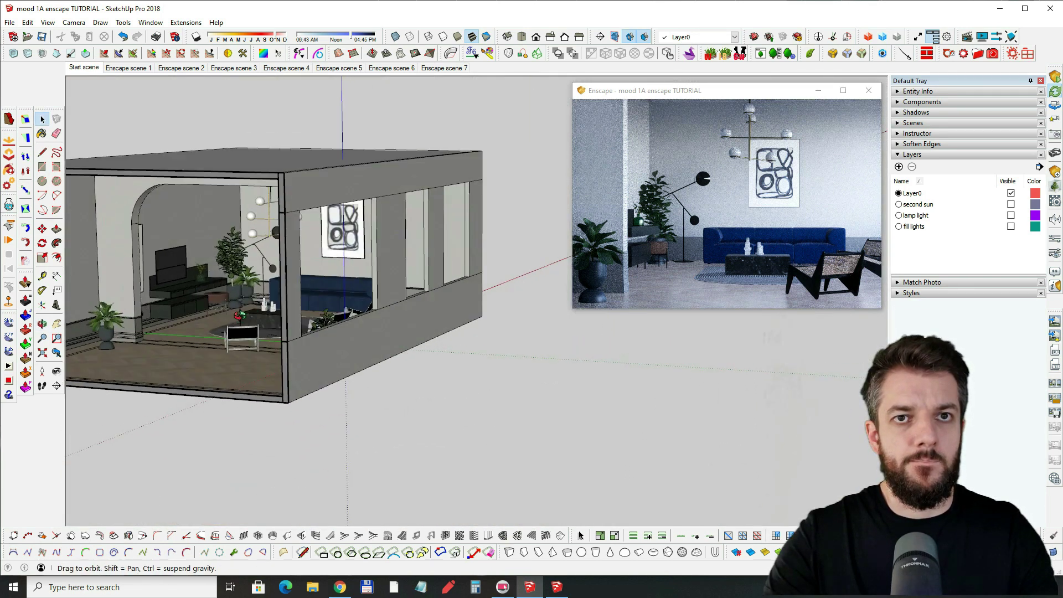
scroll(465, 287, up, 5)
shift+middle_drag(459, 288, 281, 325)
key(l)
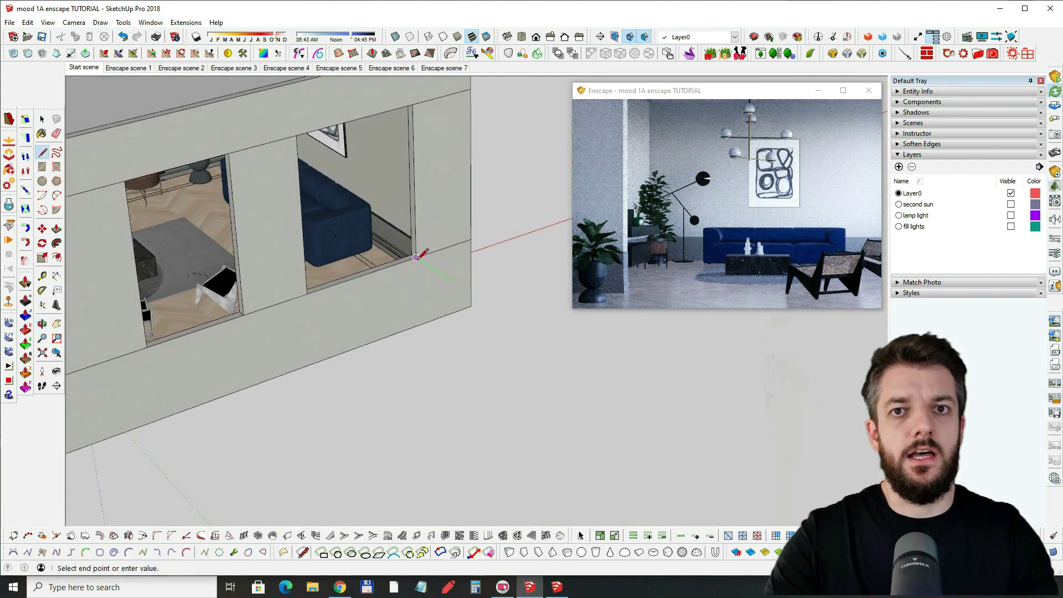
scroll(438, 266, down, 3)
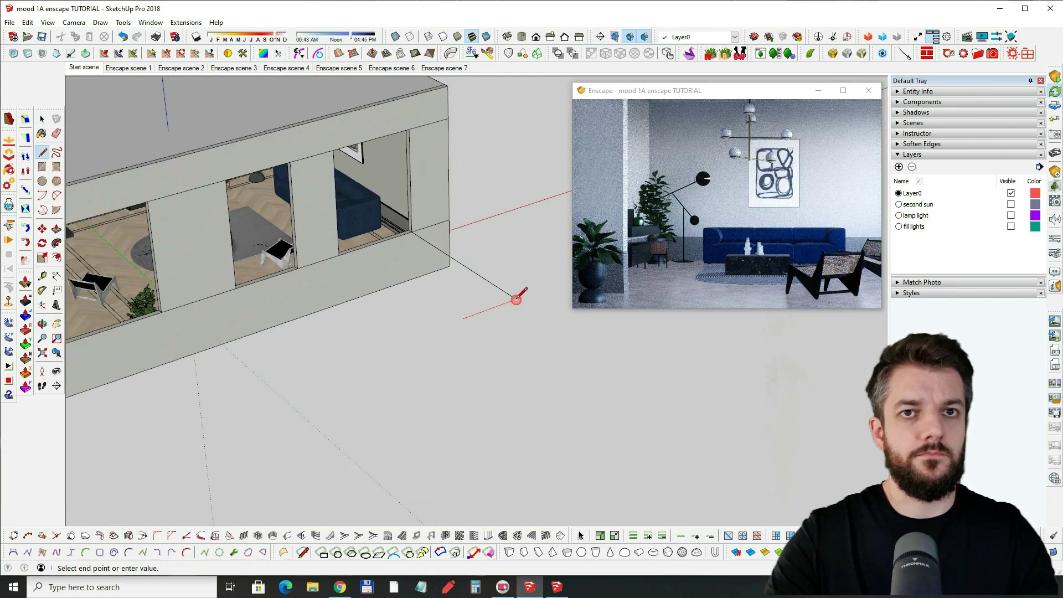
click(408, 251)
key(space)
middle_drag(406, 260, 249, 275)
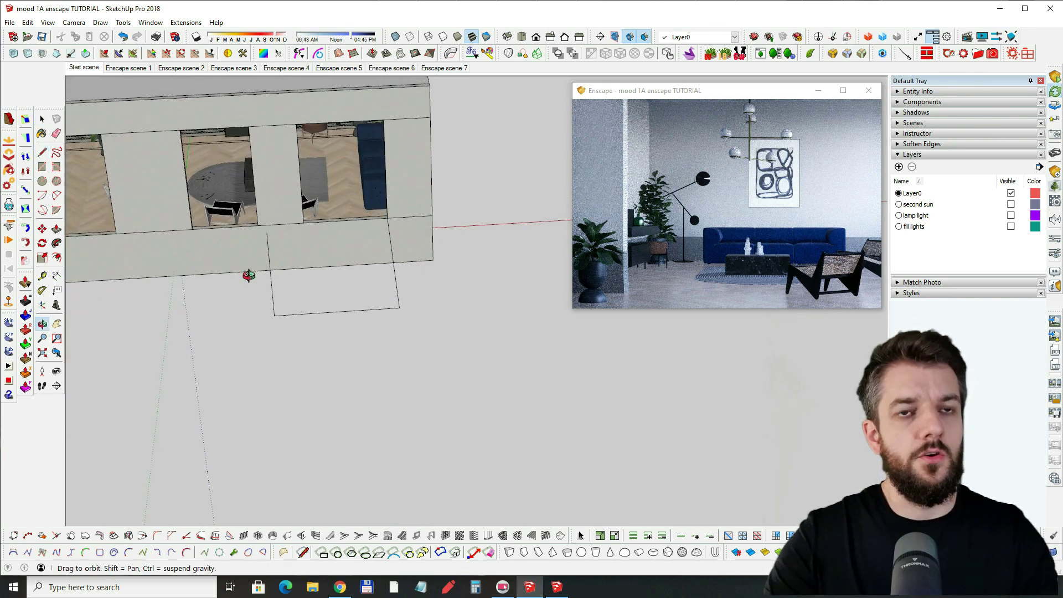
key(l)
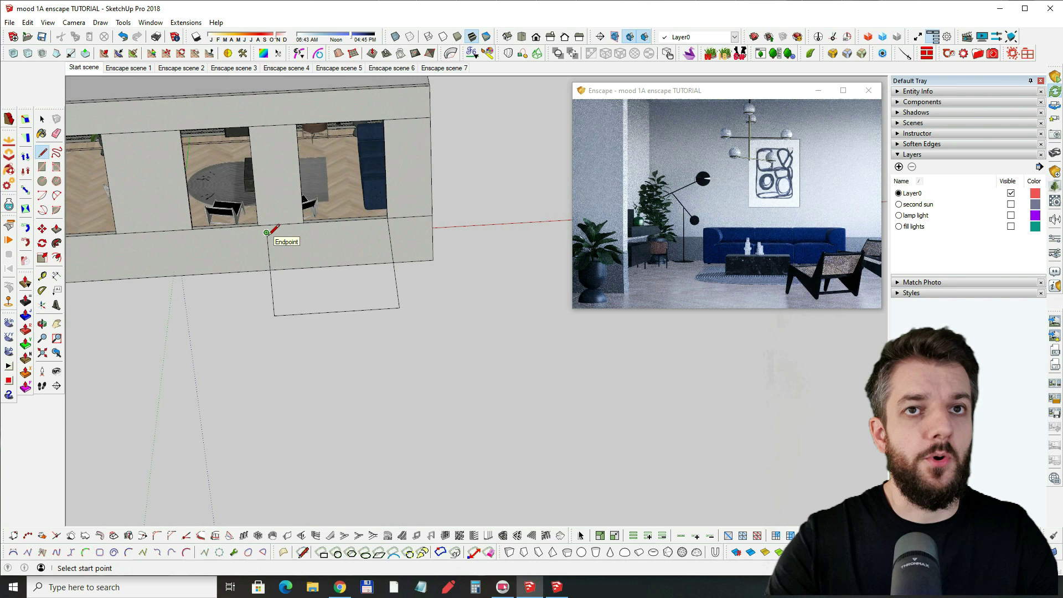
click(267, 233)
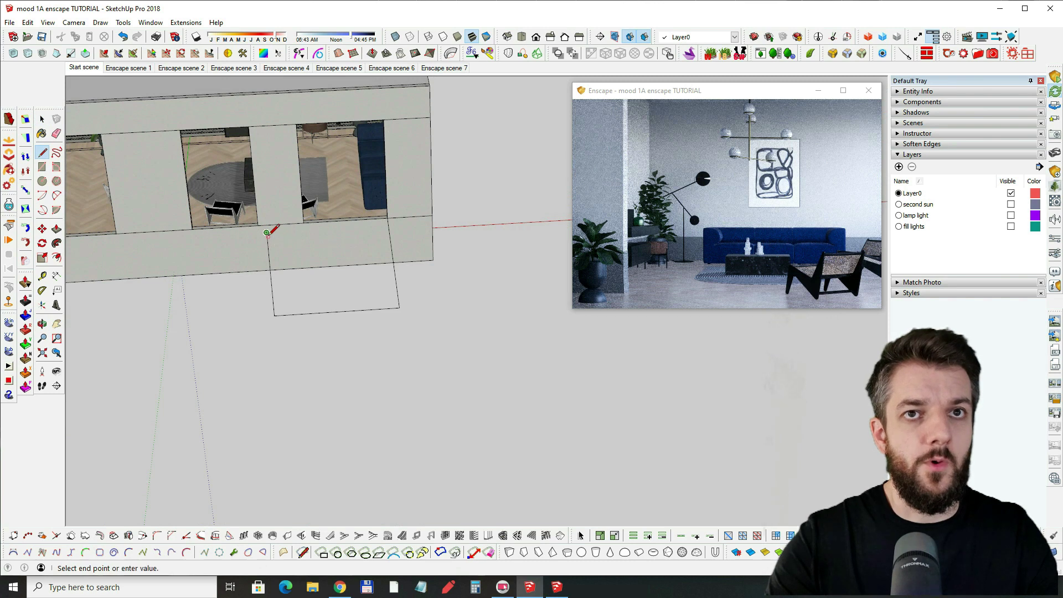
click(387, 217)
key(space)
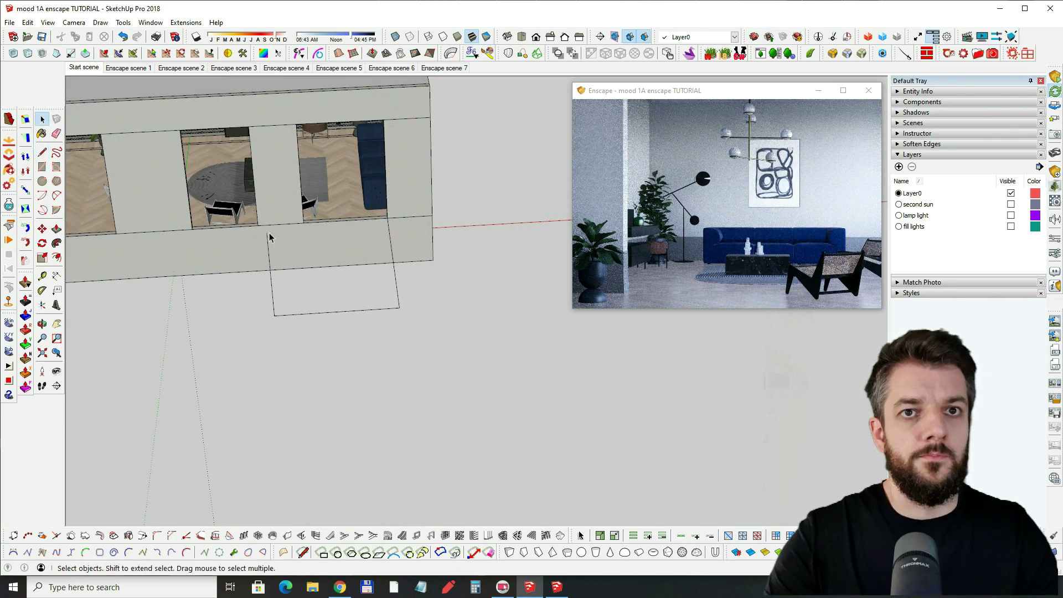
- Place an Enscape spotlight at the free upper end of the guide lines, aimed at the lower corner of the sofa-side window
mouse_move(270, 237)
middle_down()
mouse_move(368, 266)
mouse_move(404, 296)
mouse_move(260, 298)
middle_up()
scroll(402, 297, up, 2)
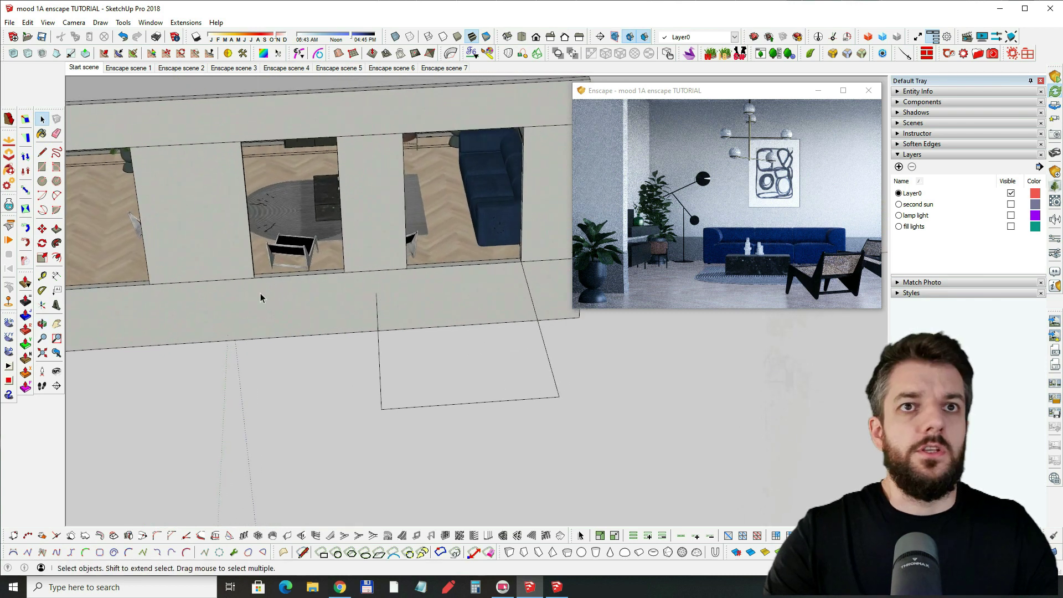
click(1054, 177)
drag(179, 56, 210, 98)
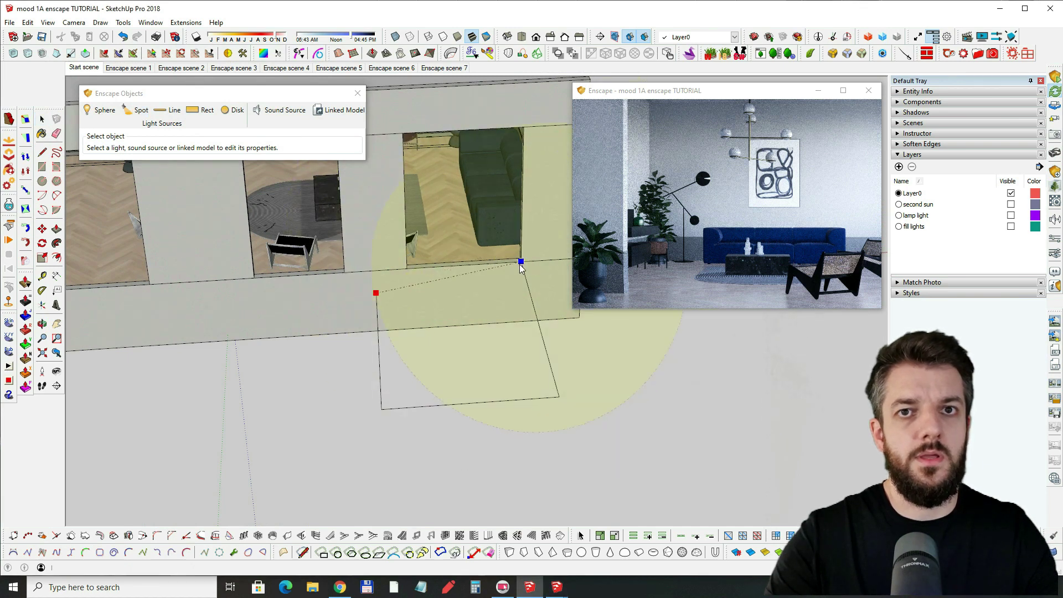
click(488, 263)
middle_drag(421, 264, 363, 284)
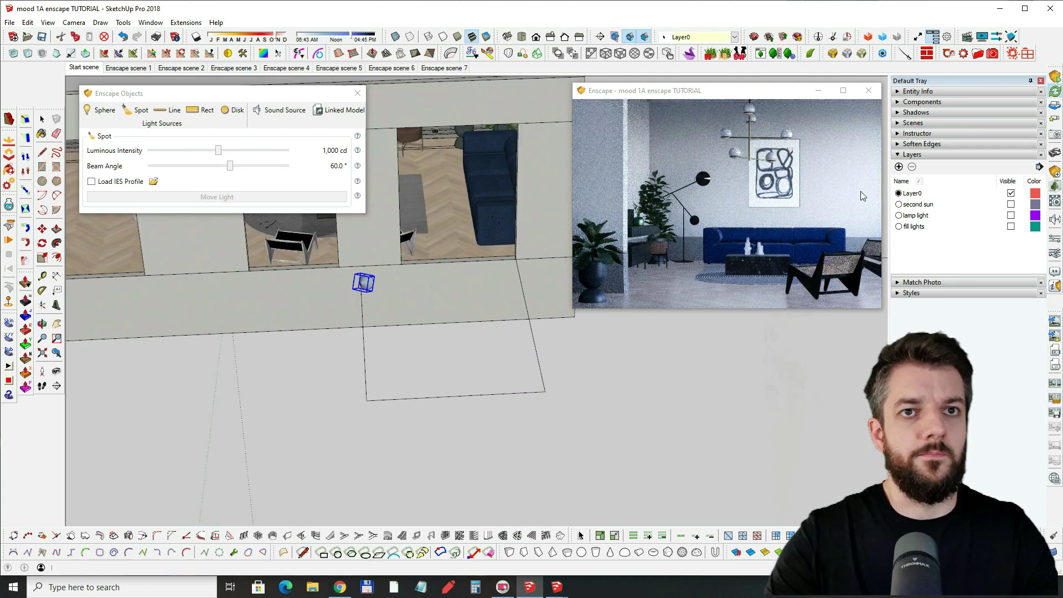
- Copy the spotlight directly beside itself and multiply the copy 5x into a horizontal row
click(361, 284)
scroll(363, 285, up, 3)
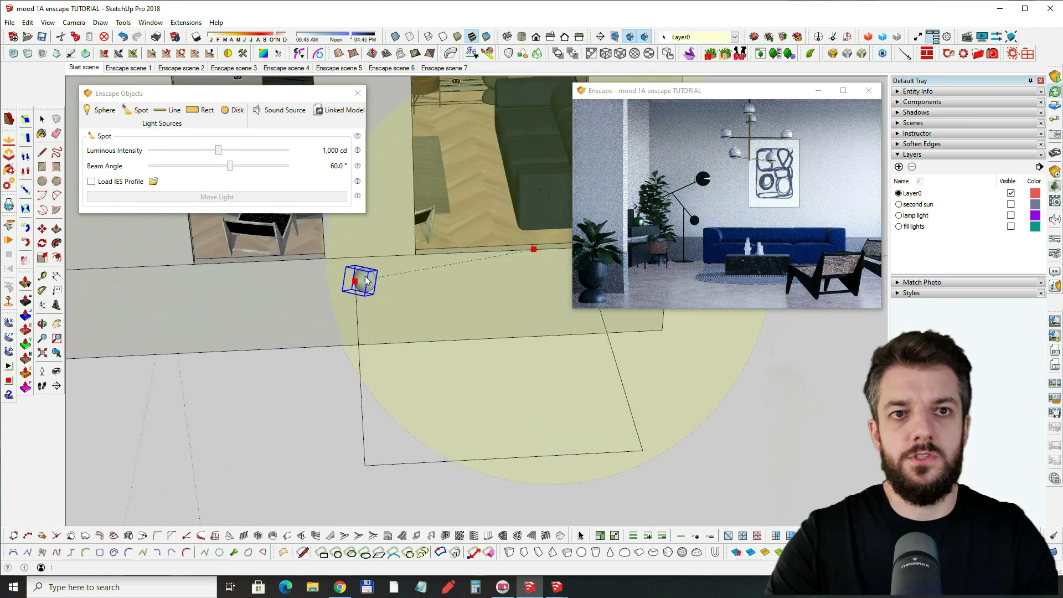
middle_drag(346, 329, 353, 330)
key(m)
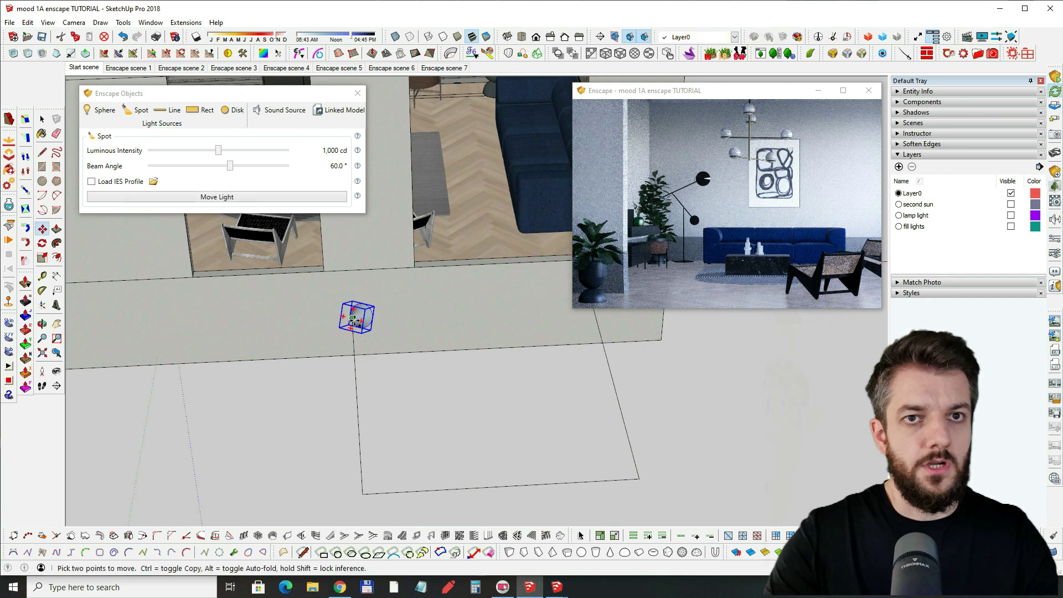
key(ctrl)
click(352, 319)
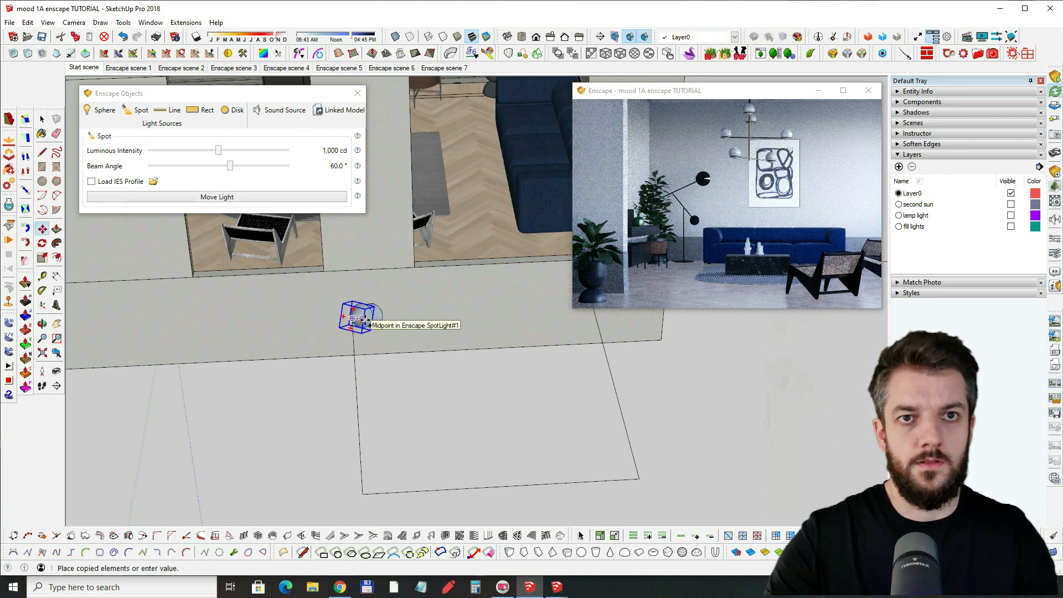
click(367, 320)
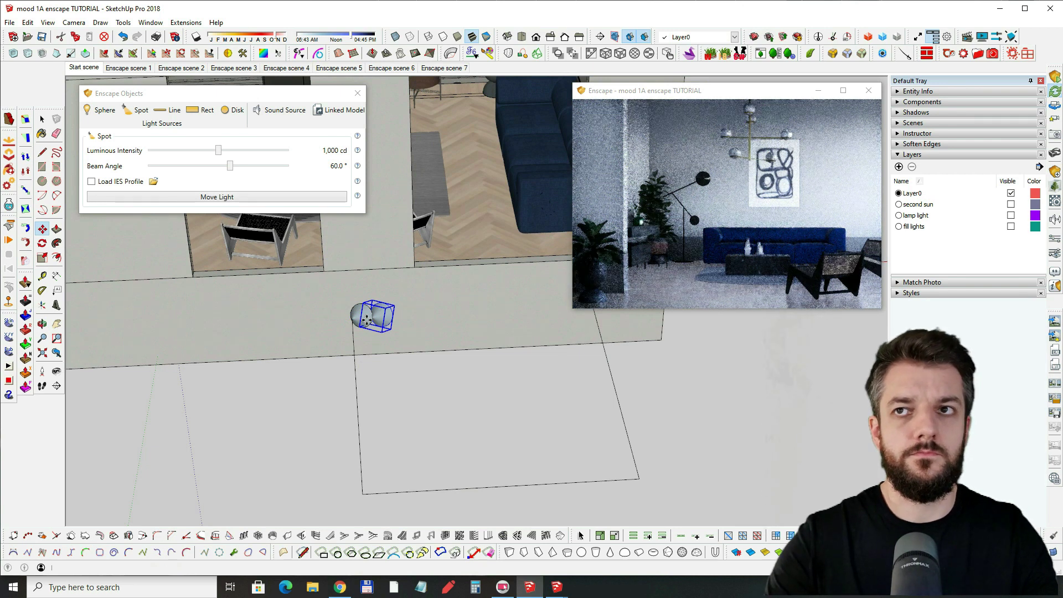
text(5x)
key(Return)
- Select the whole row of spotlights, copy it directly below itself and multiply the copy x5 into a grid
middle_drag(365, 307, 339, 289)
key(space)
click(340, 290)
drag(469, 324, 470, 326)
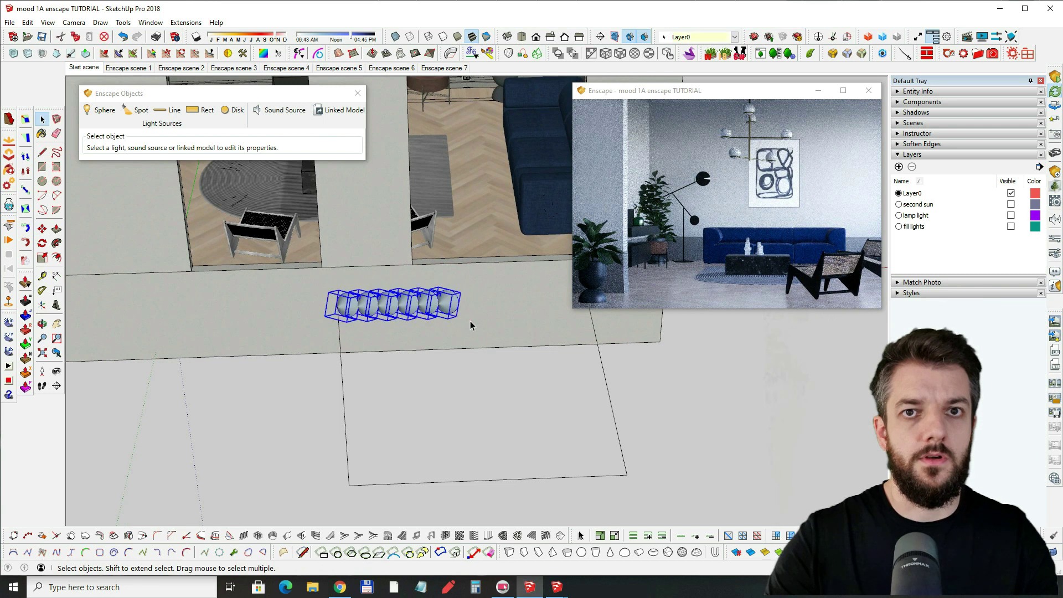
key(m)
key(ctrl)
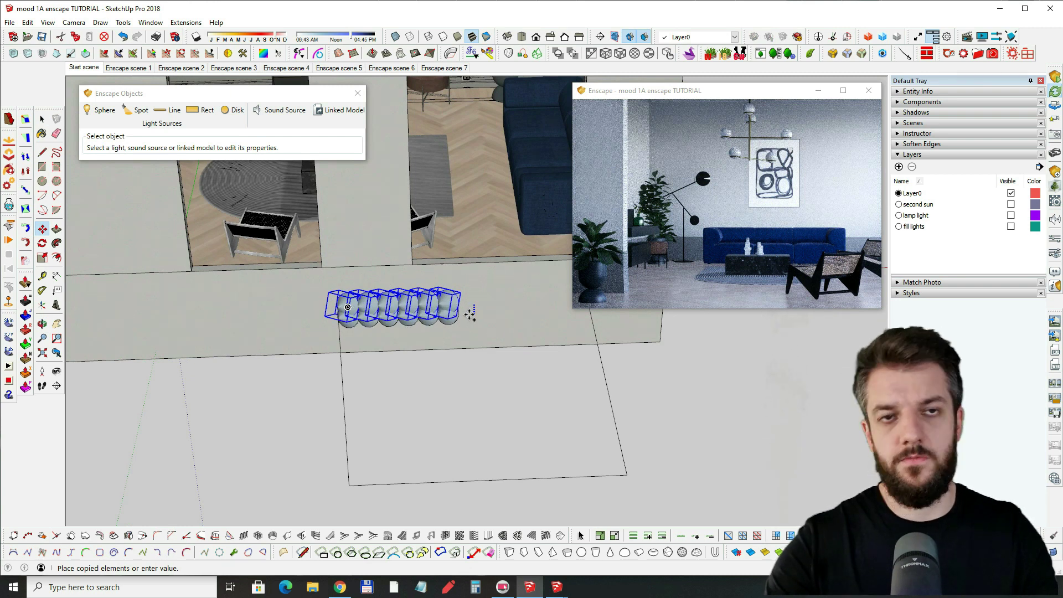
click(470, 314)
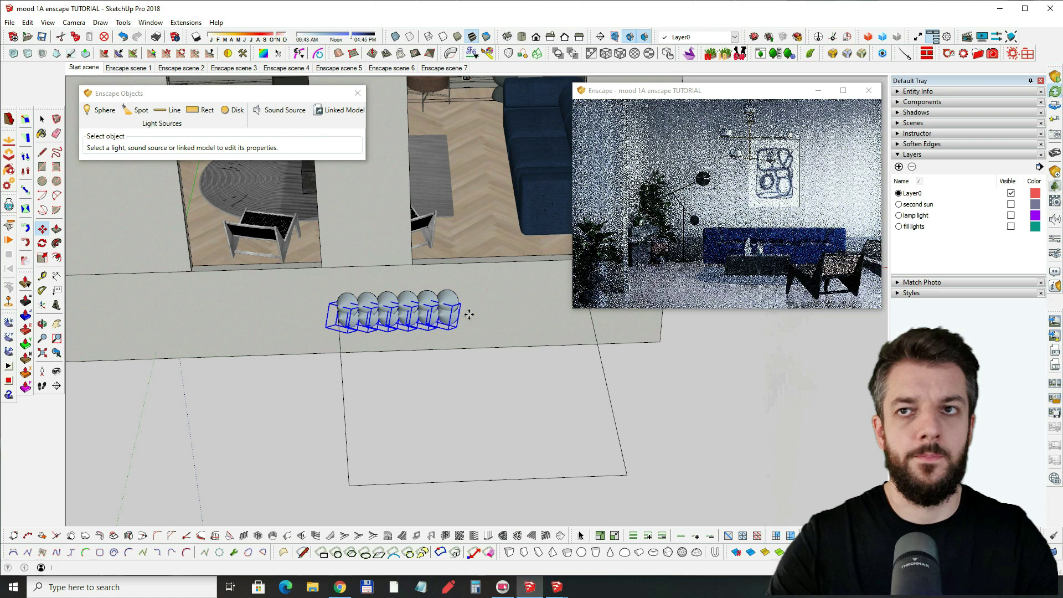
text(x5)
key(Return)
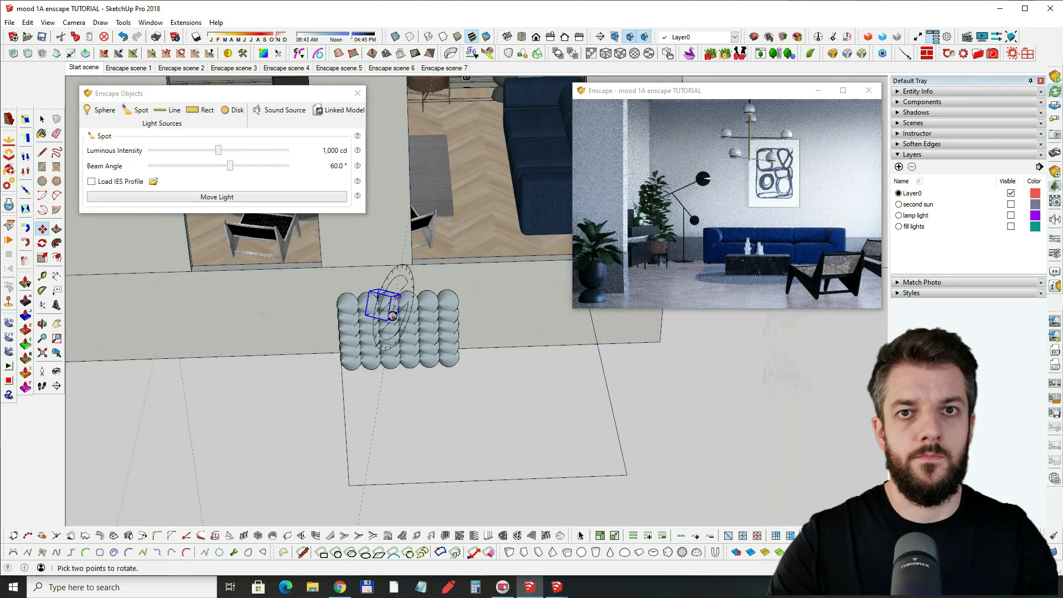
- Set the spotlights' beam angle to 90° and their luminous intensity to 3,890 cd
middle_drag(389, 304, 439, 304)
key(space)
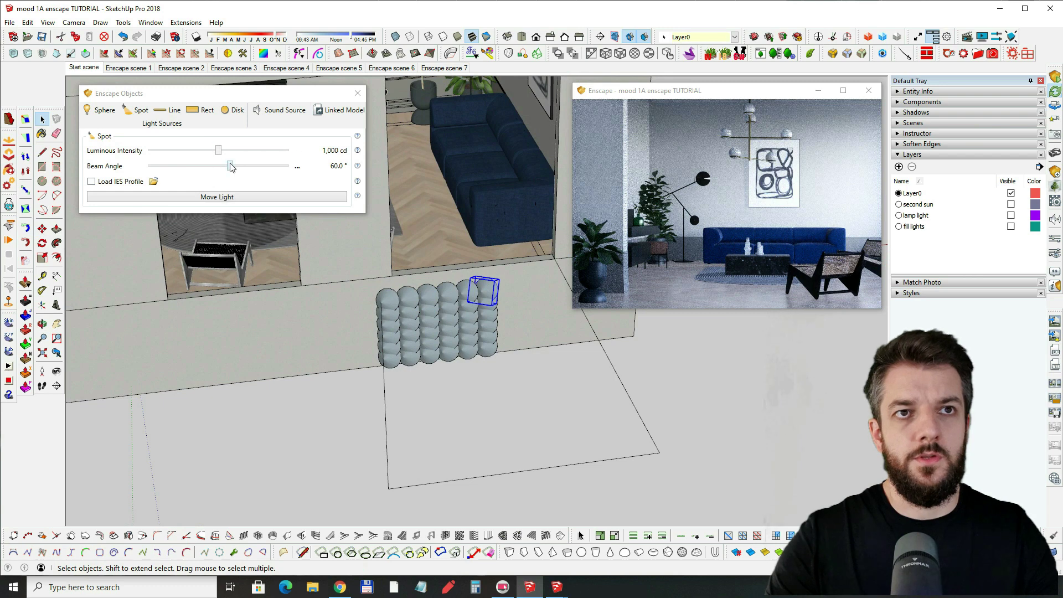
drag(231, 168, 301, 169)
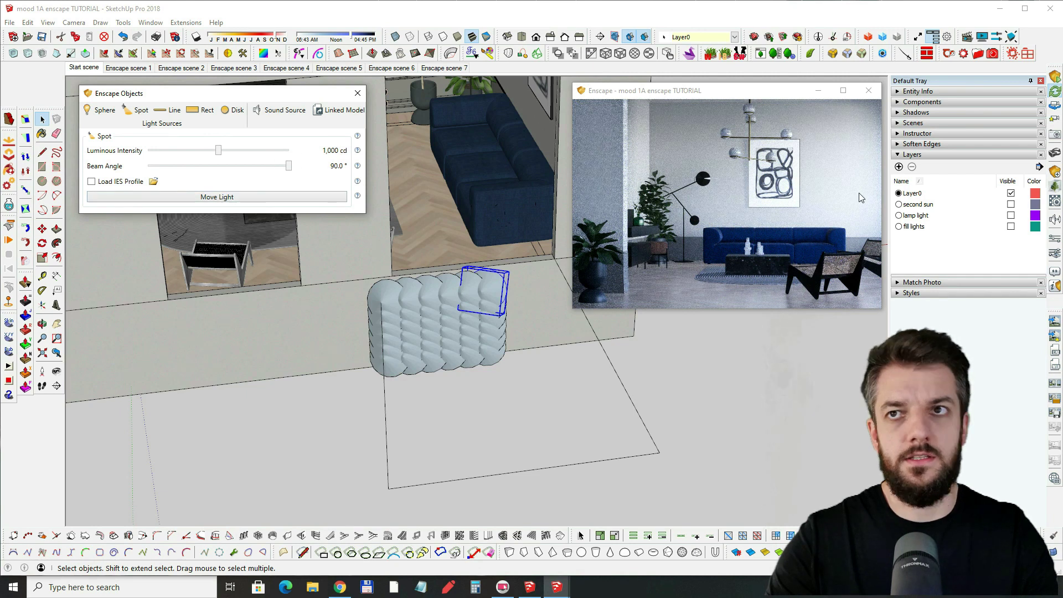
drag(218, 153, 232, 154)
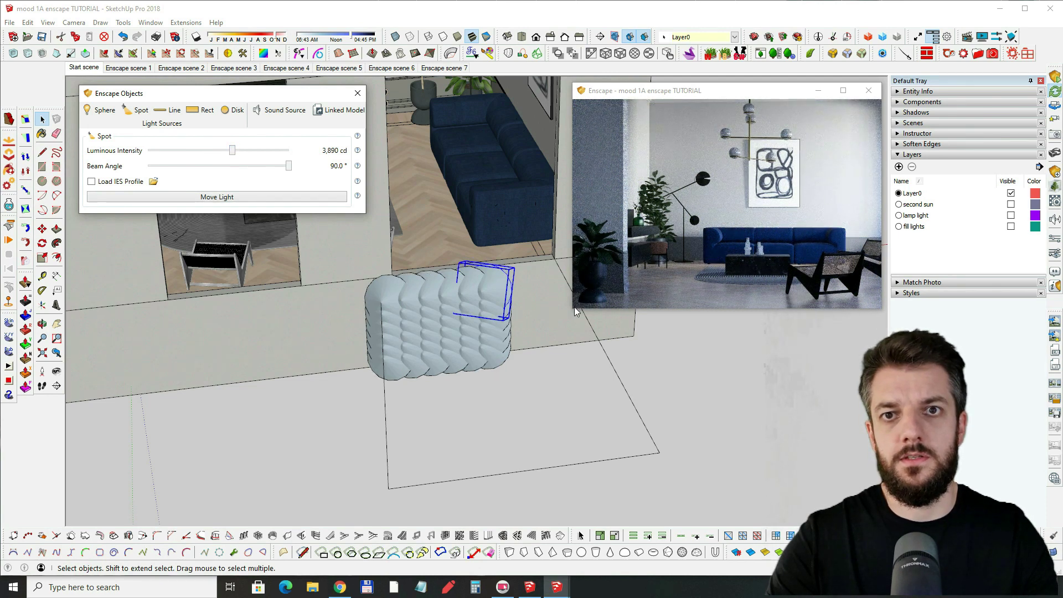
- Enlarge the Enscape render window and set the spotlights' luminous intensity to 5,389 cd
drag(572, 308, 360, 440)
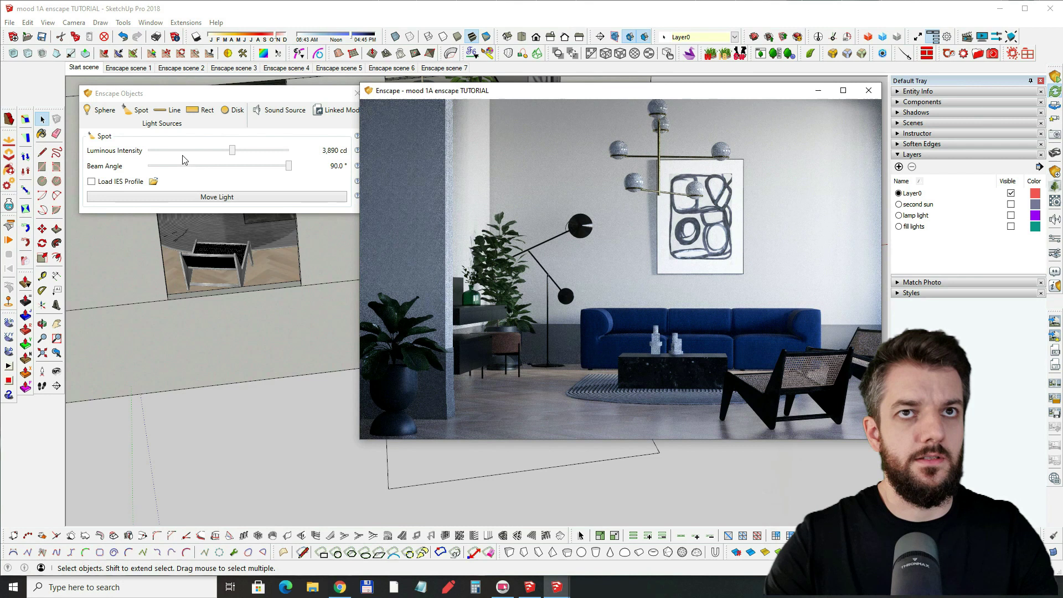
drag(186, 94, 178, 93)
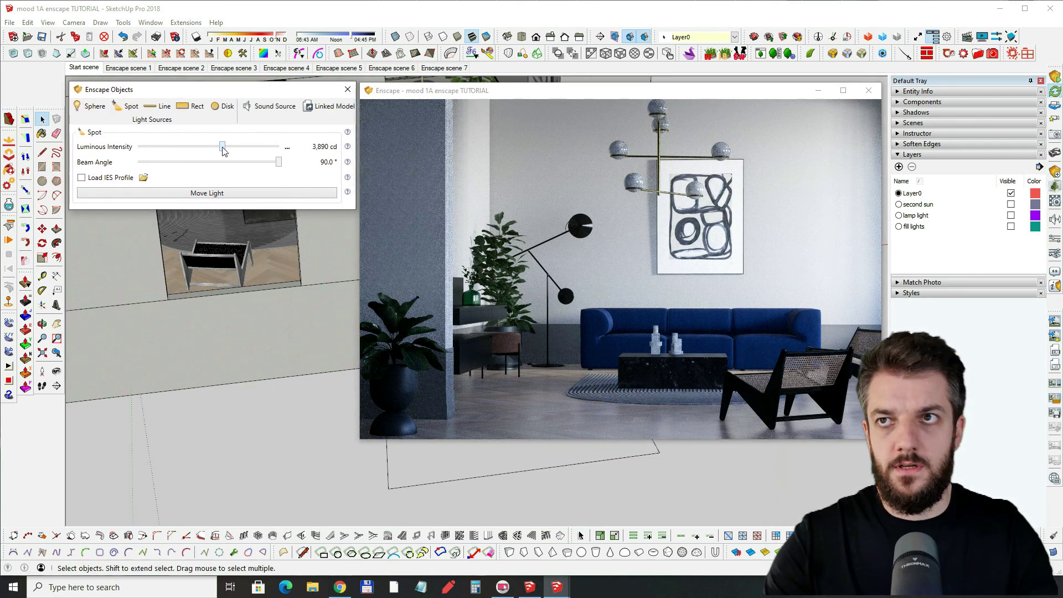
drag(224, 150, 227, 150)
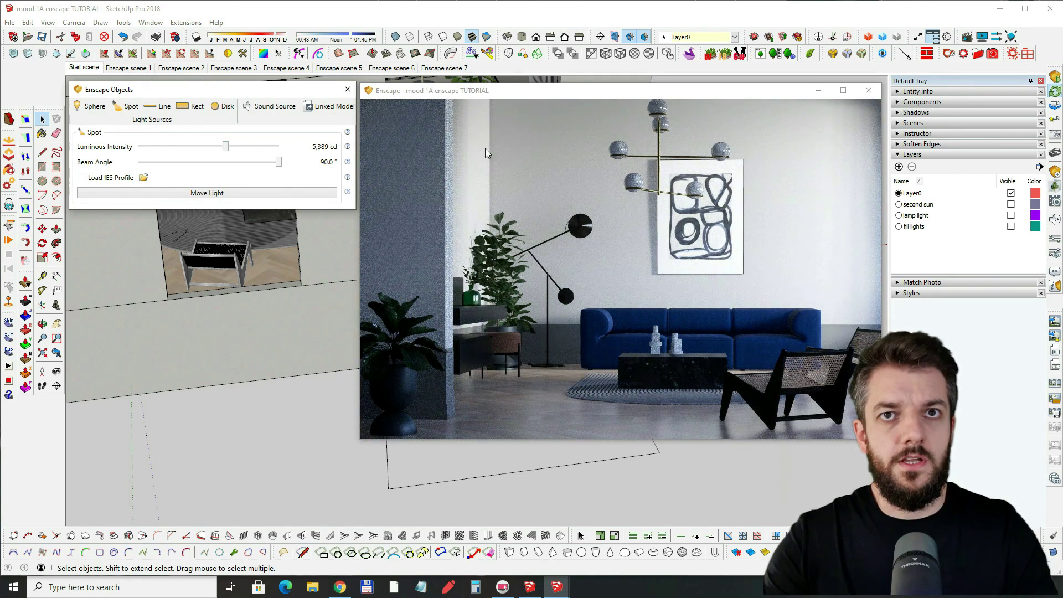
- Look around the spotlit living room in the Enscape render to check the light on the walls, sofa and pillar
drag(473, 184, 377, 184)
mouse_move(656, 170)
mouse_down()
mouse_move(610, 170)
mouse_move(713, 198)
mouse_up()
middle_drag(632, 403, 735, 401)
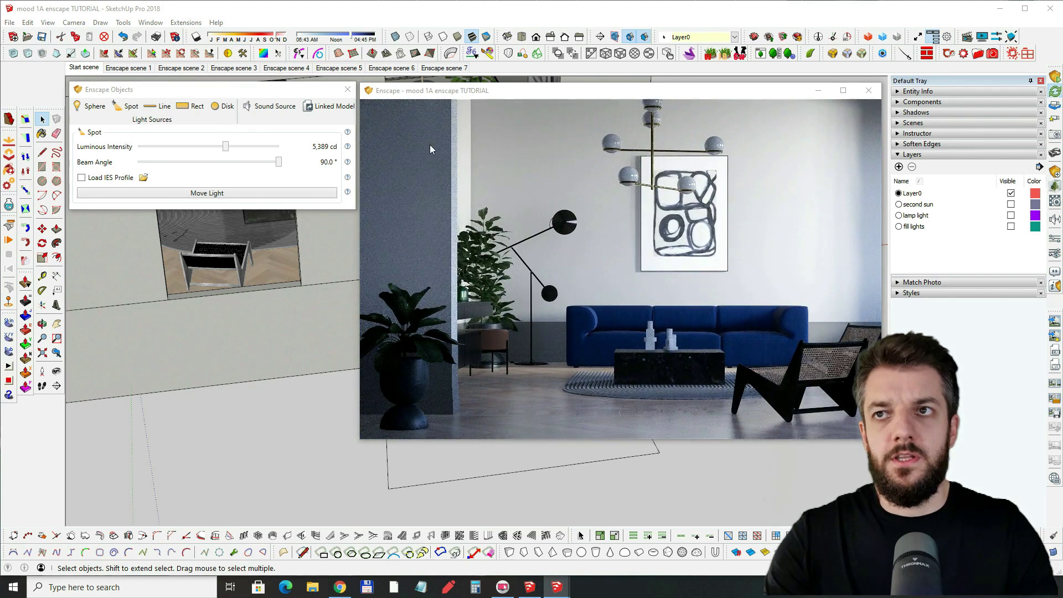
drag(690, 260, 703, 260)
middle_drag(687, 260, 711, 266)
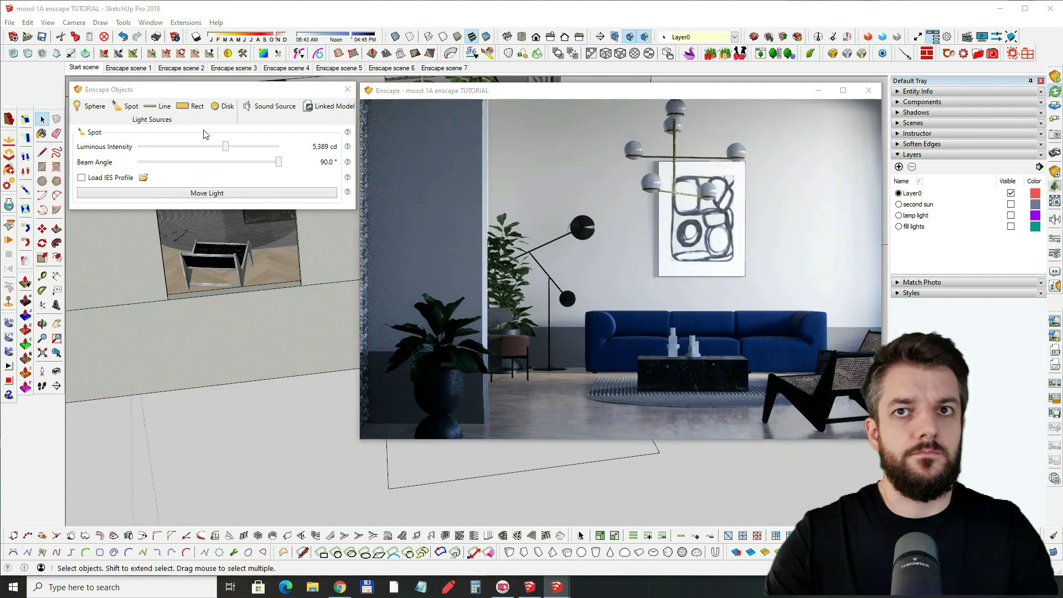
- Return the model to the Start scene and uncover it by closing Enscape Objects and shrinking the render window
click(85, 68)
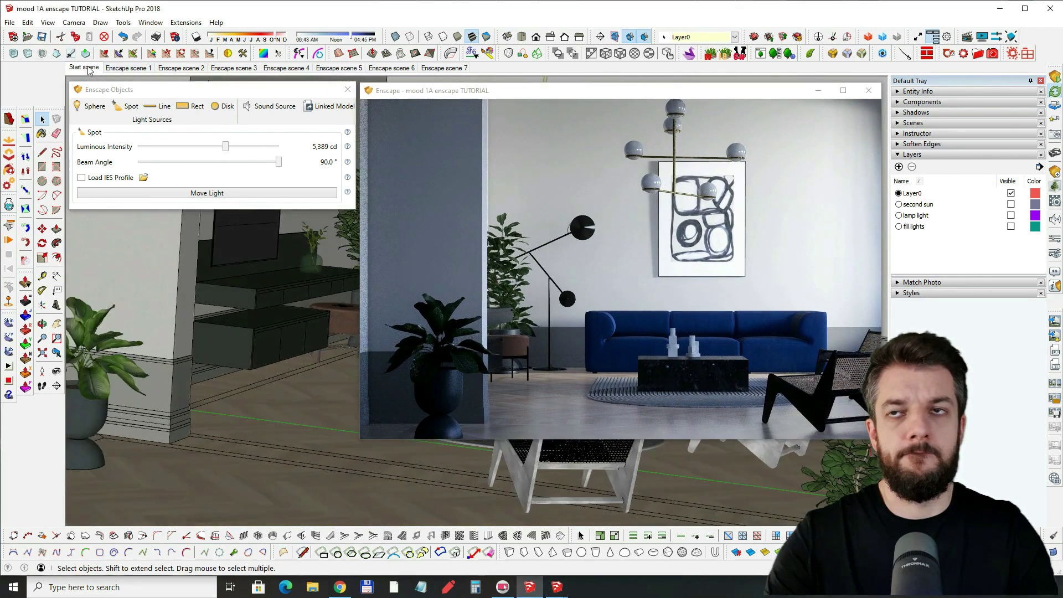
click(349, 90)
mouse_move(359, 441)
mouse_down()
mouse_move(576, 360)
mouse_move(551, 328)
mouse_up()
middle_drag(340, 311, 340, 326)
scroll(310, 309, down, 5)
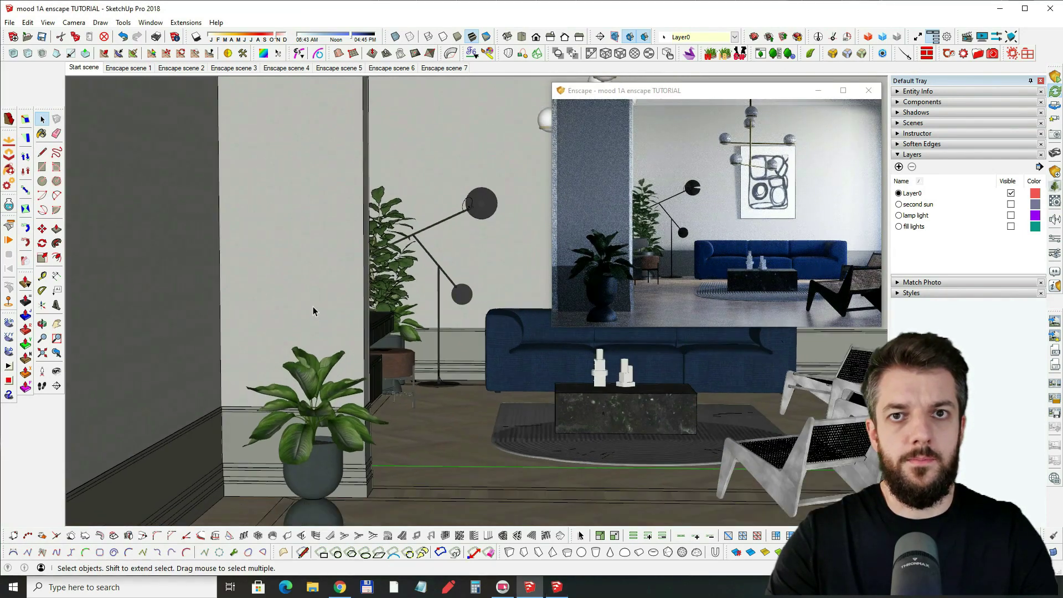
- Place an Enscape line light on the open floor in front of the armchairs and stretch it to about 1.43 m
scroll(338, 313, down, 2)
mouse_move(498, 307)
middle_down()
mouse_move(311, 308)
mouse_move(354, 275)
middle_up()
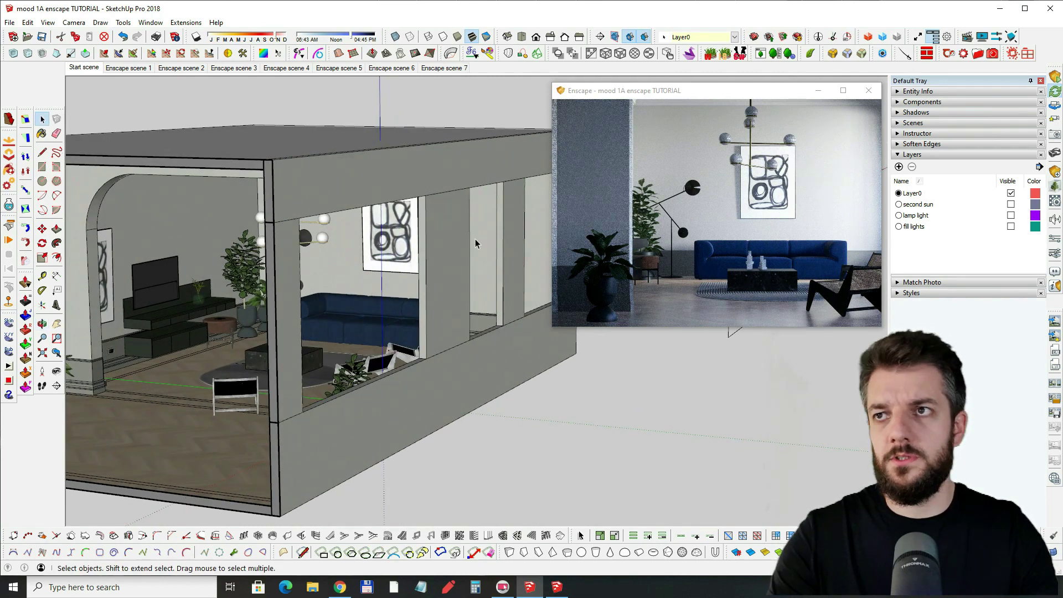
mouse_move(177, 320)
middle_down()
mouse_move(377, 331)
mouse_move(301, 285)
mouse_move(305, 299)
middle_up()
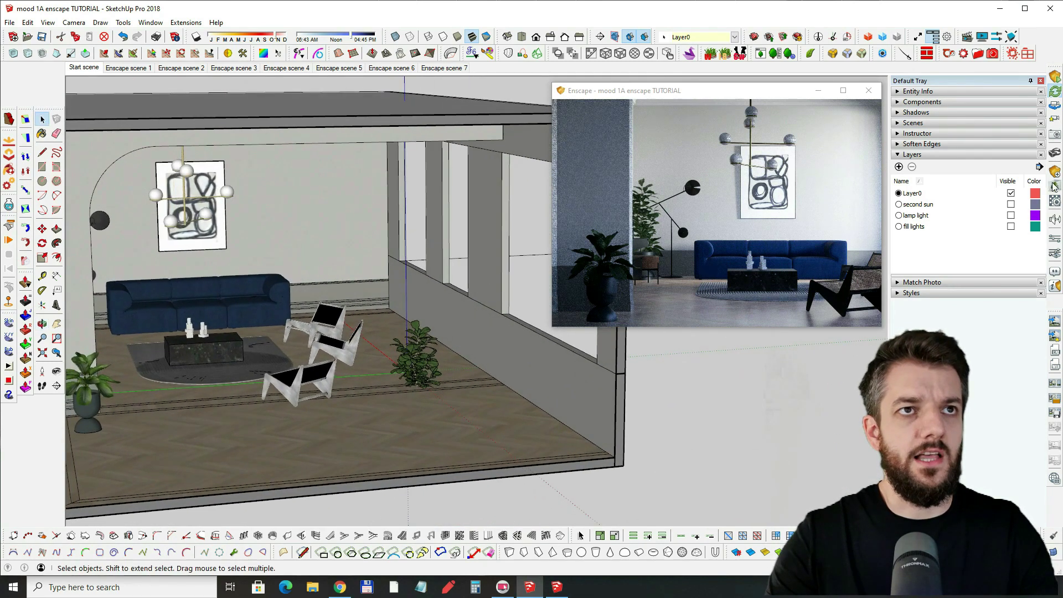
click(1054, 187)
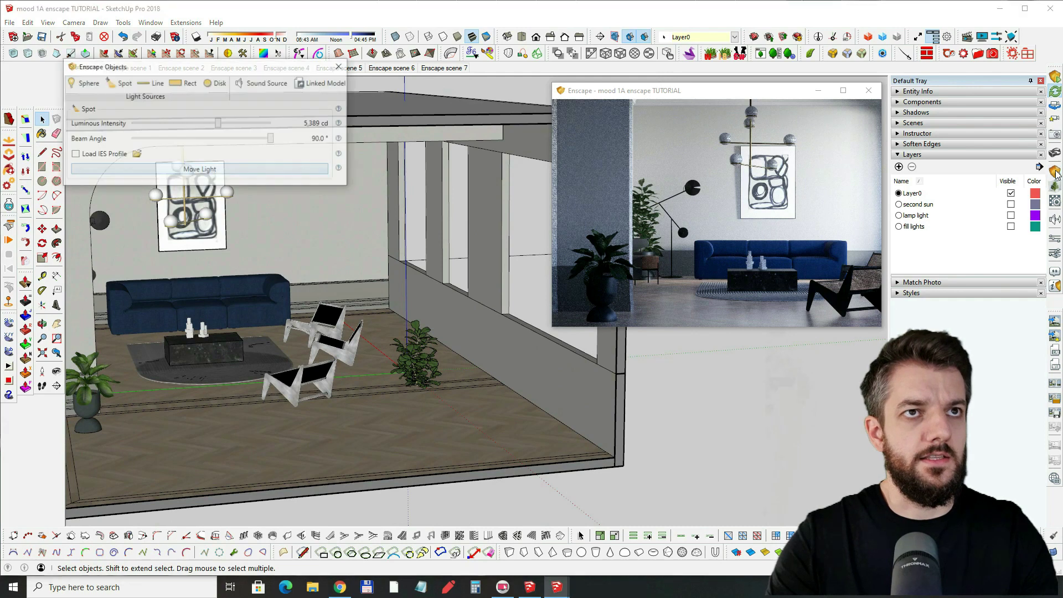
click(149, 84)
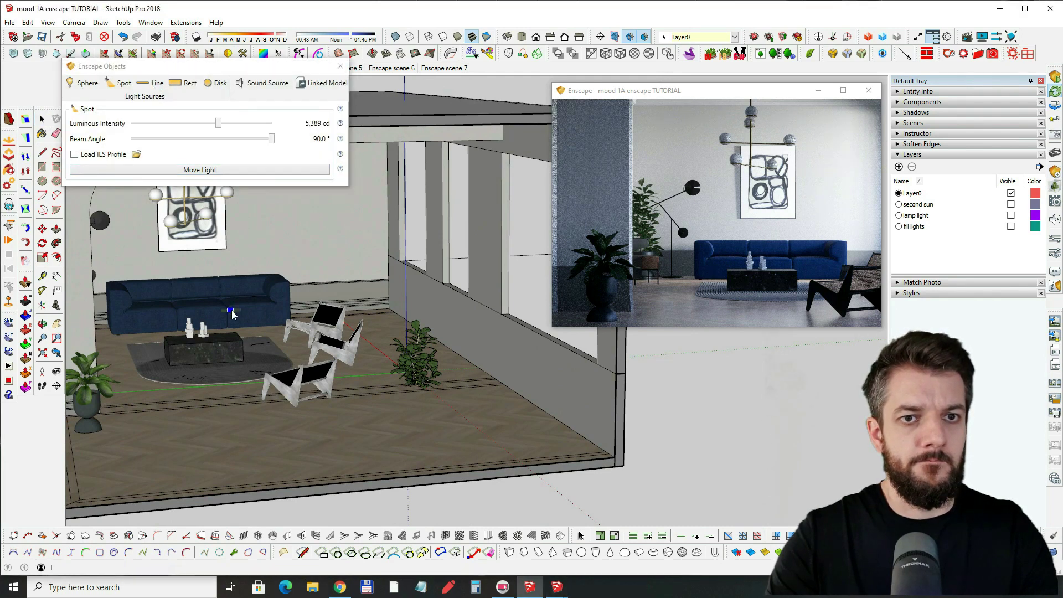
click(329, 436)
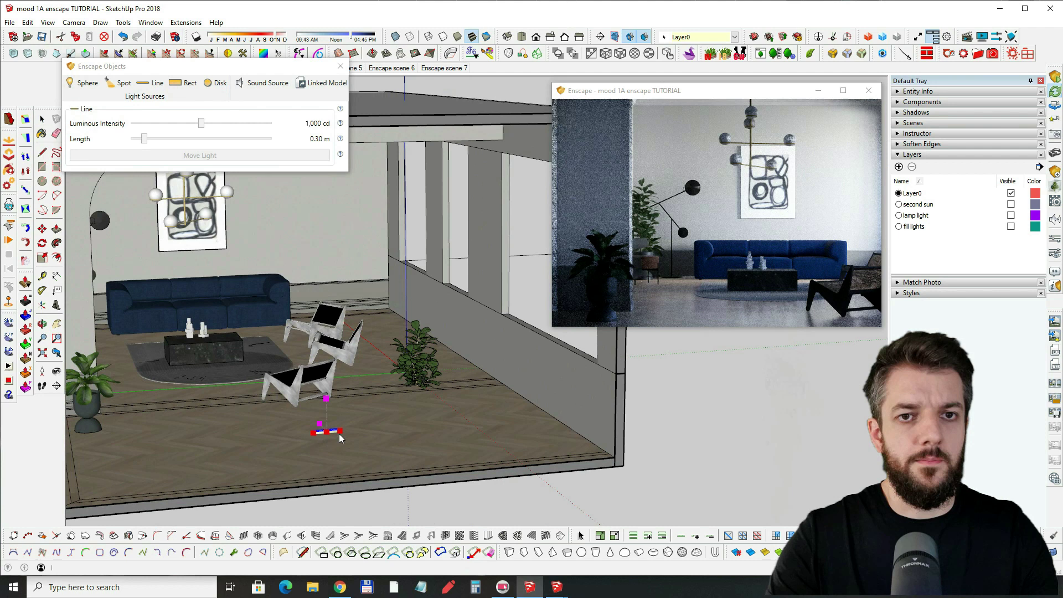
drag(340, 431, 436, 424)
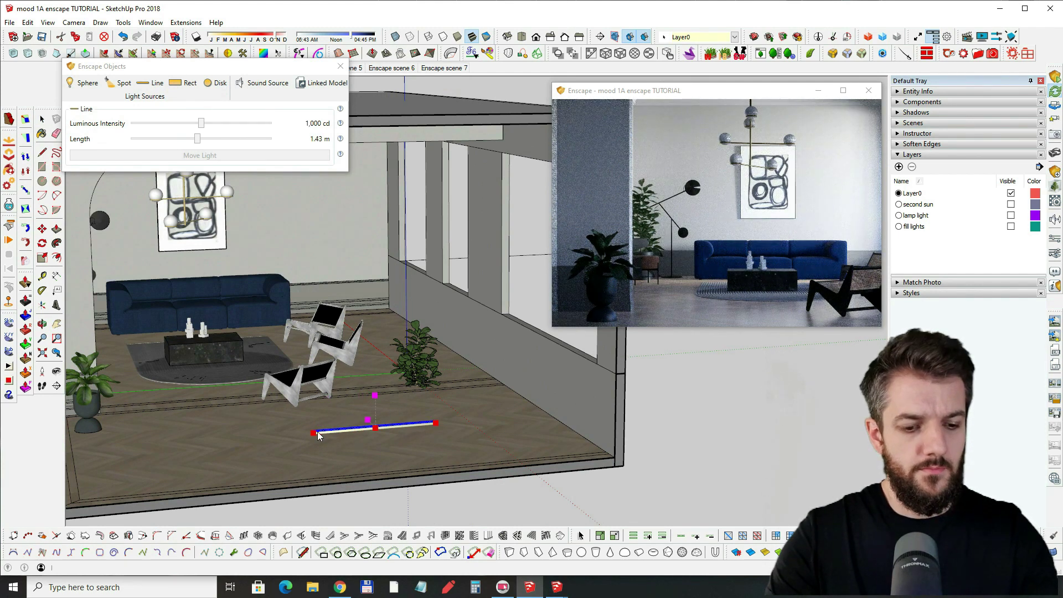
- Rotate the line light until it stands upright and raise it above the floor
middle_drag(354, 414, 339, 402)
scroll(349, 411, up, 2)
key(m)
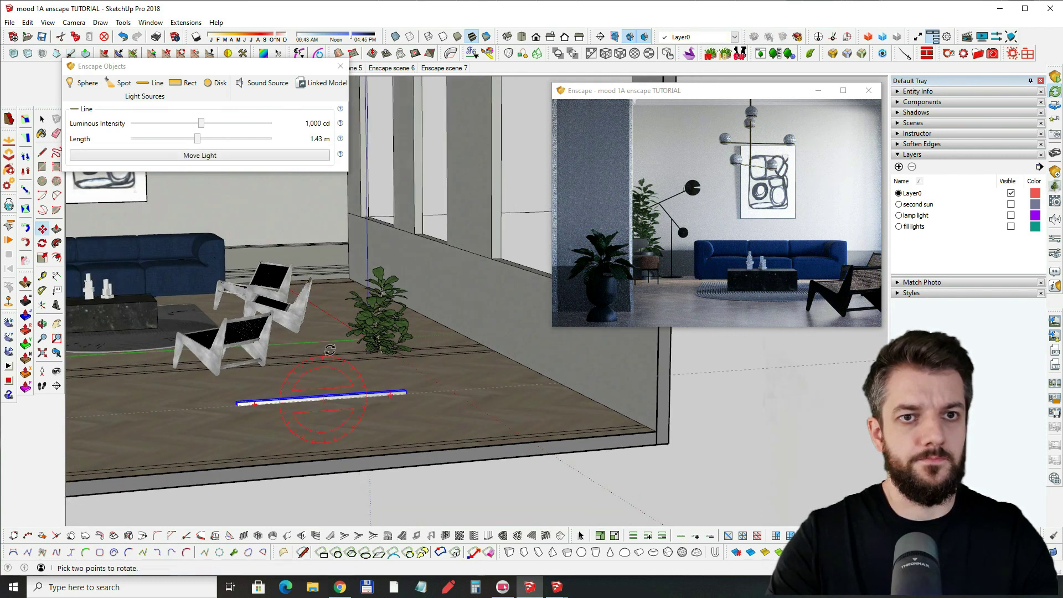
click(322, 399)
click(390, 395)
click(323, 333)
key(m)
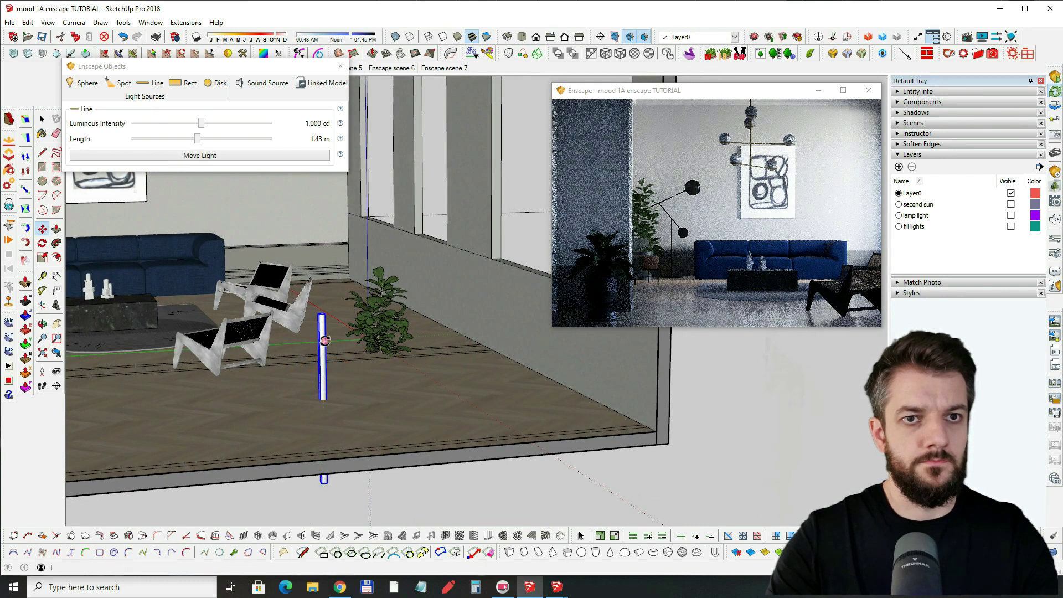
click(322, 394)
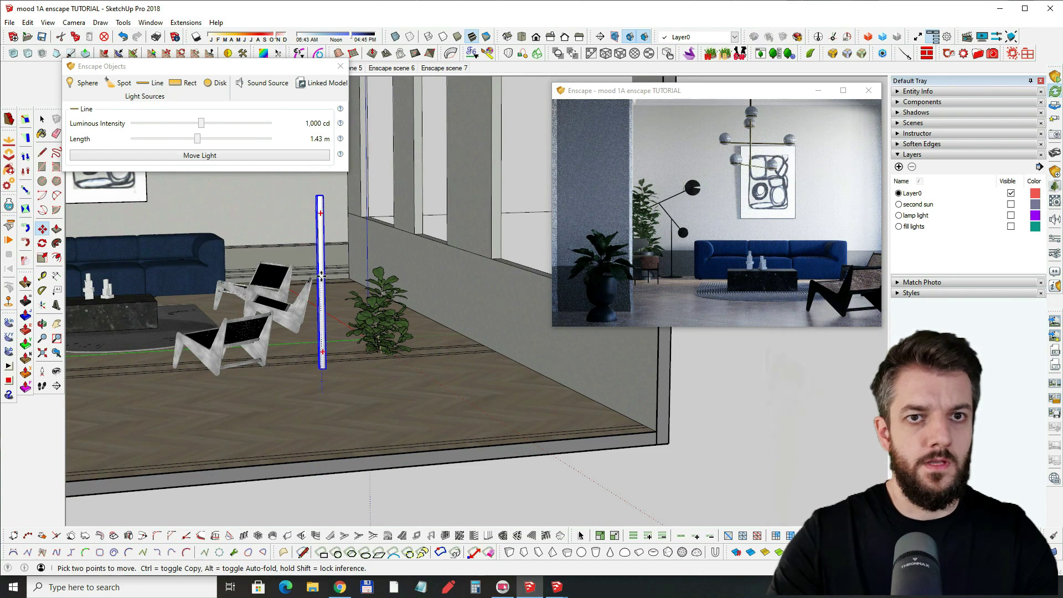
- Copy the upright line light a short distance sideways and array it as five evenly spaced copies
middle_drag(322, 275, 268, 361)
click(259, 376)
key(ctrl)
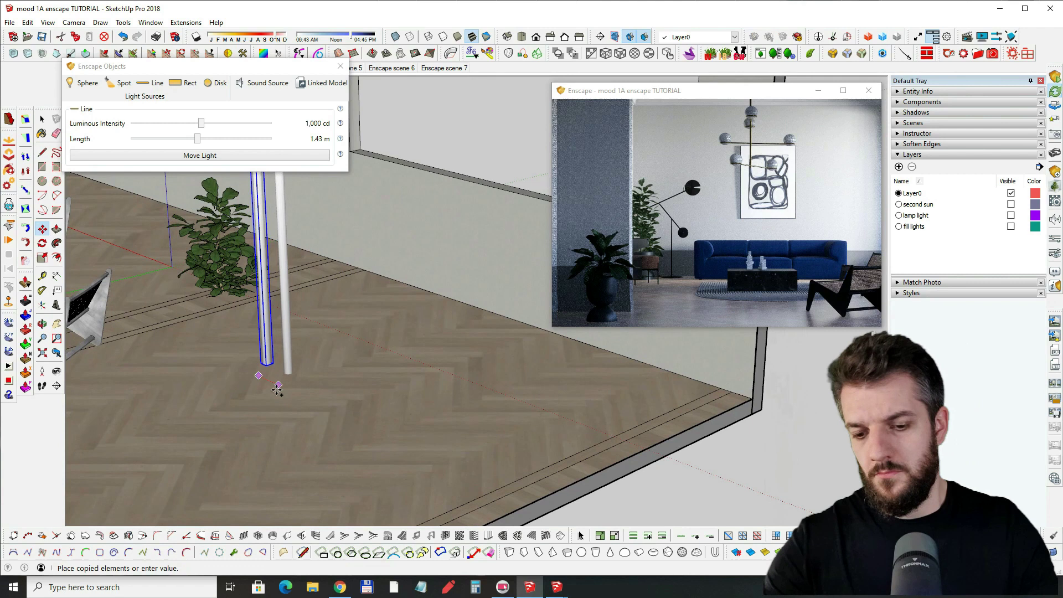
click(268, 382)
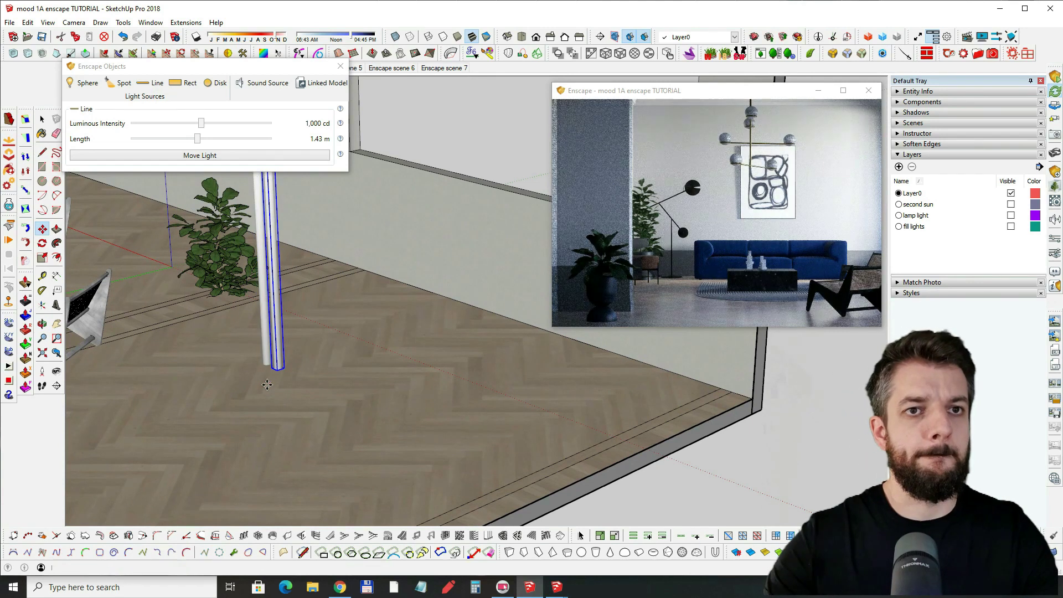
text(5x)
key(Return)
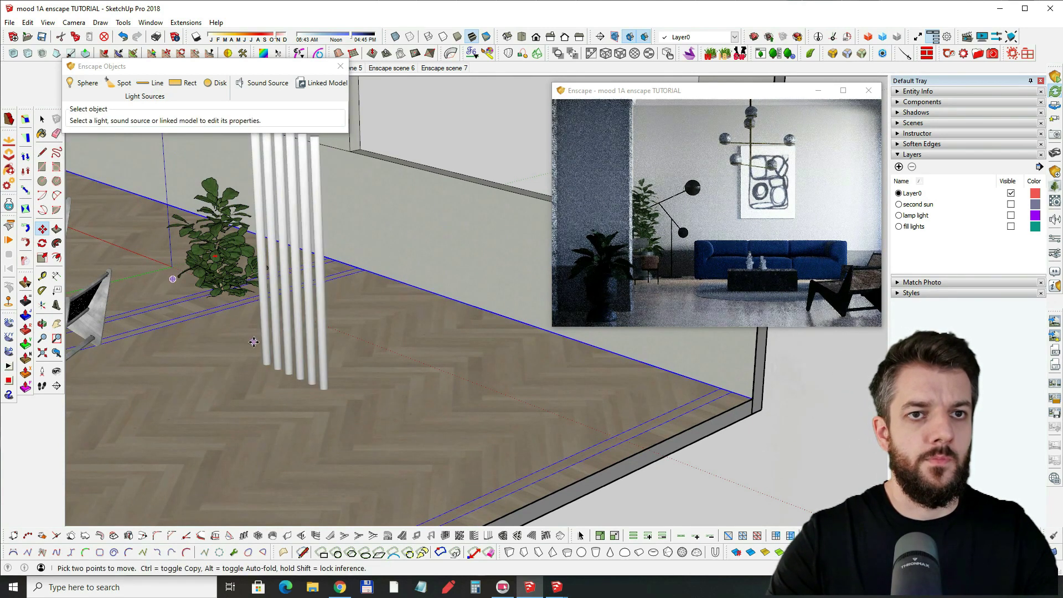
- Select all six upright line lights and group them
key(space)
click(266, 339)
shift+click(278, 345)
shift+click(289, 346)
shift+click(302, 347)
shift+click(314, 348)
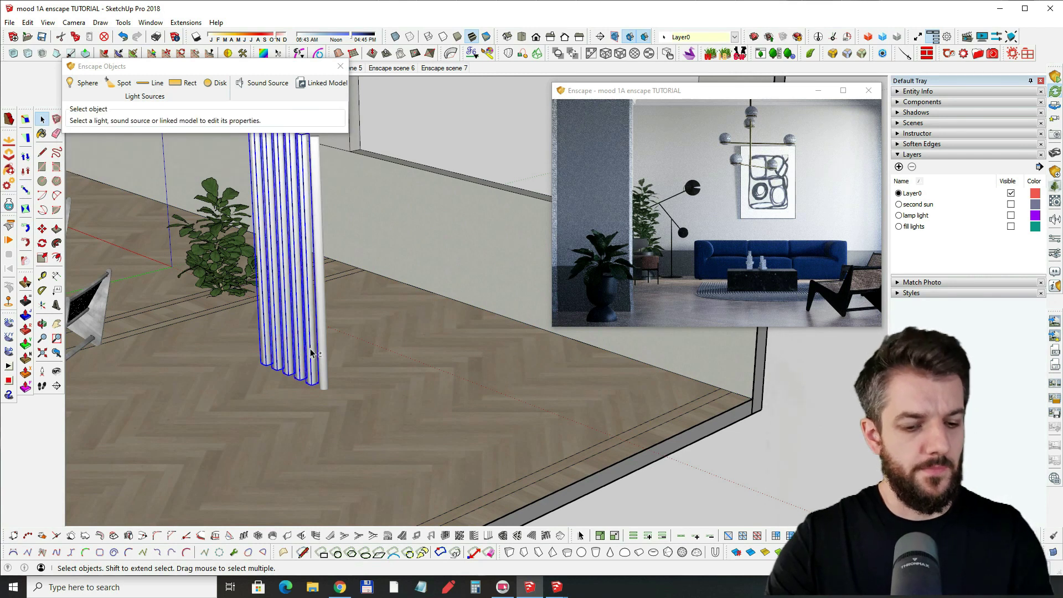
shift+click(325, 349)
key(ctrl+g)
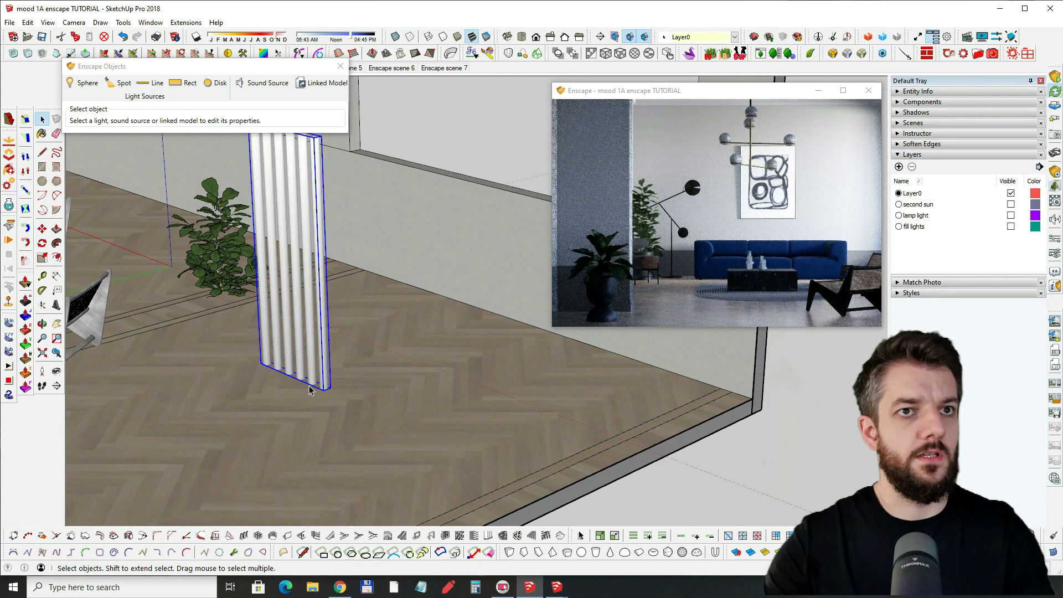
- Move the line light group to the window nearest the sofa and center it in the opening
key(m)
middle_drag(324, 387, 322, 346)
click(336, 352)
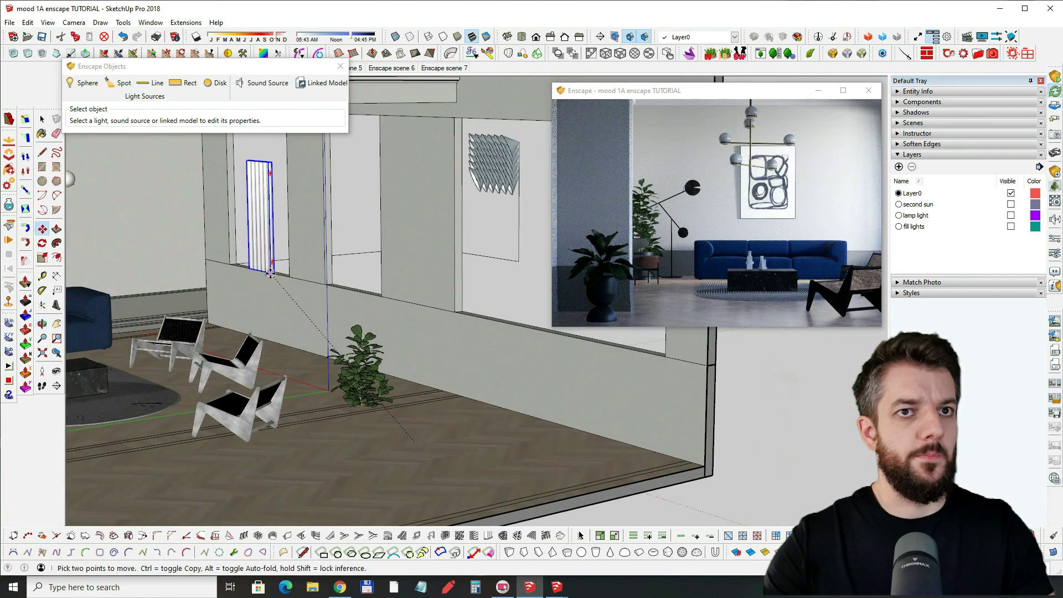
click(277, 271)
scroll(271, 222, up, 3)
shift+middle_drag(271, 222, 275, 275)
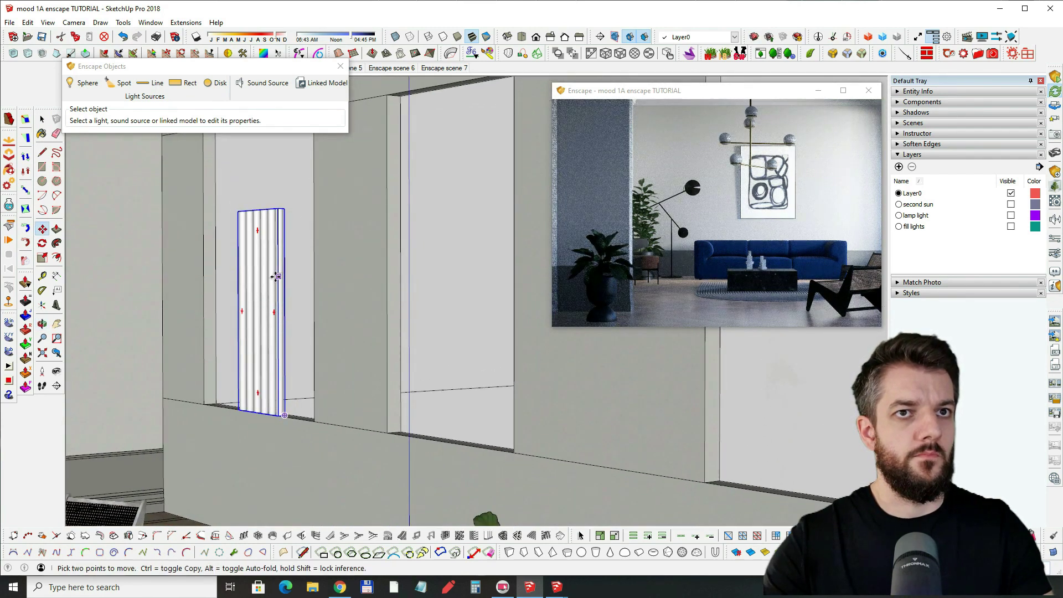
click(275, 275)
scroll(278, 226, down, 5)
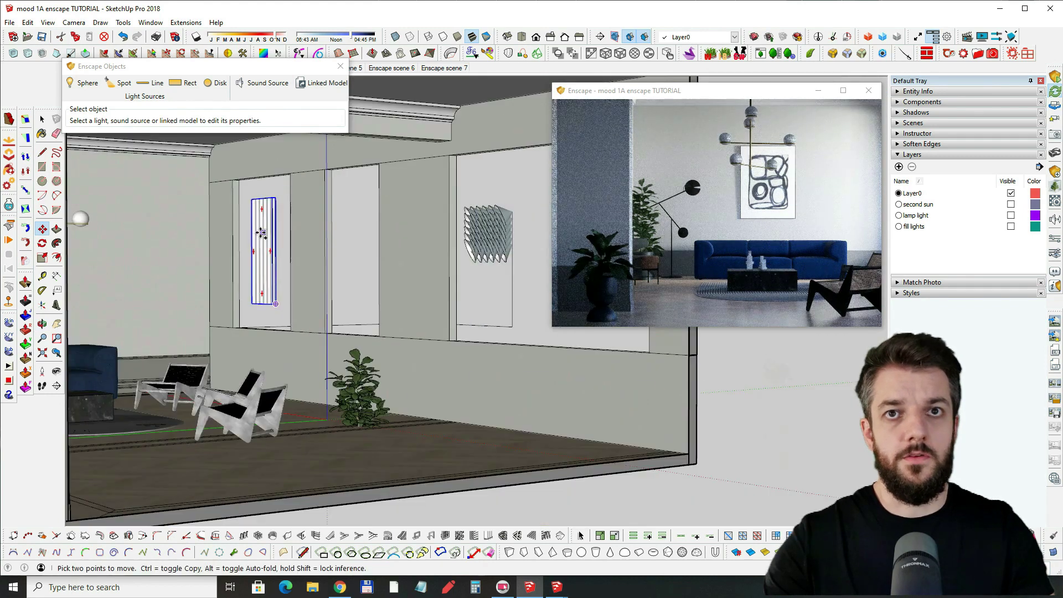
- Copy the line light group to the second window and place two copies side by side in the wide third window
key(ctrl)
click(355, 234)
click(362, 230)
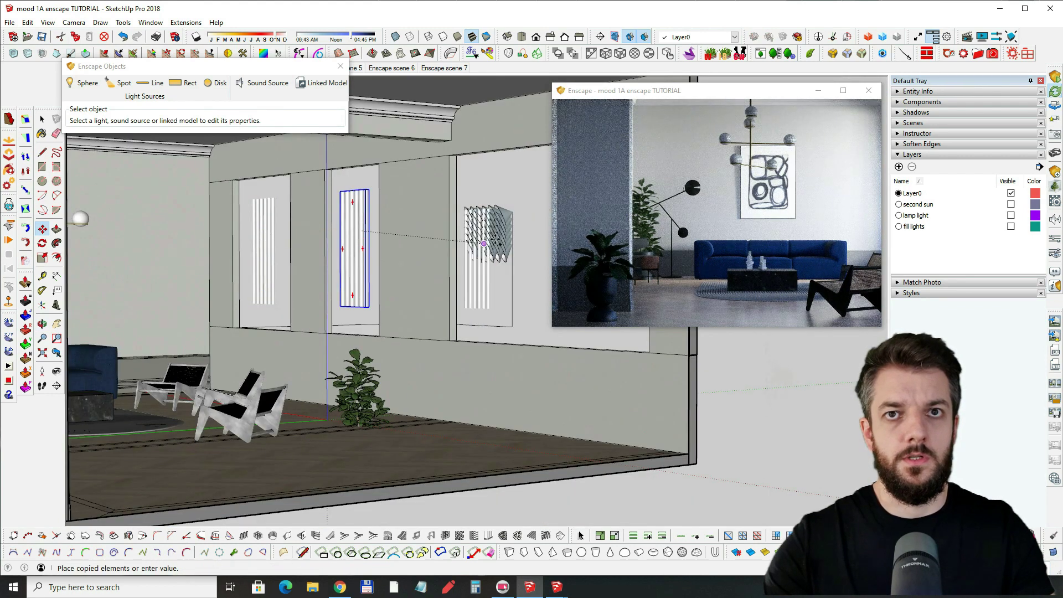
shift+middle_drag(536, 223, 265, 230)
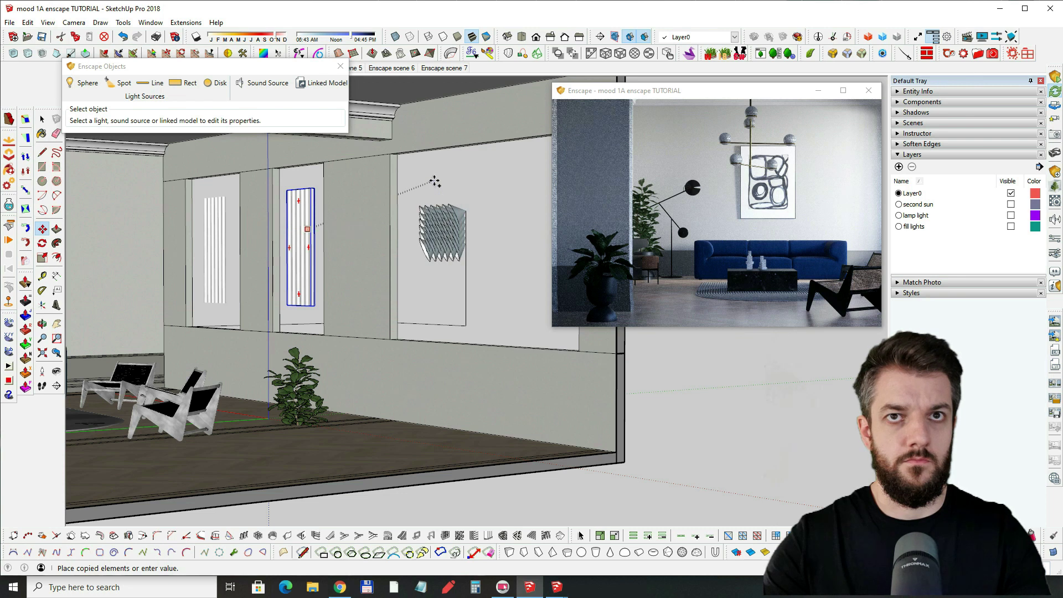
click(440, 147)
ctrl+click(442, 147)
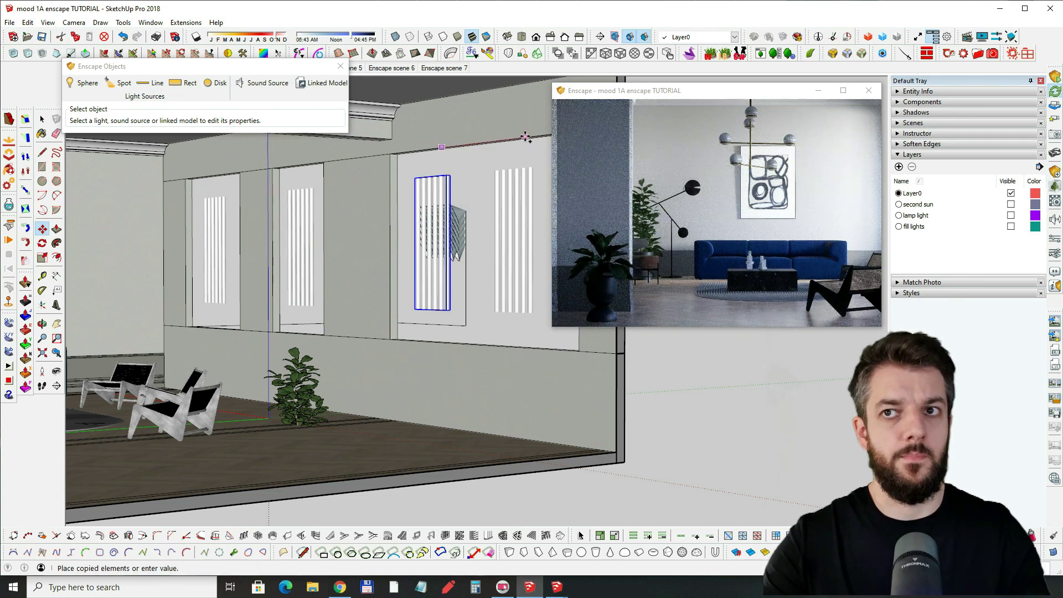
click(526, 137)
- Open the first window's light group and raise the line light's luminous intensity to about 229,000 cd
middle_drag(306, 238, 226, 252)
key(space)
scroll(201, 260, up, 3)
double_click(244, 241)
click(244, 233)
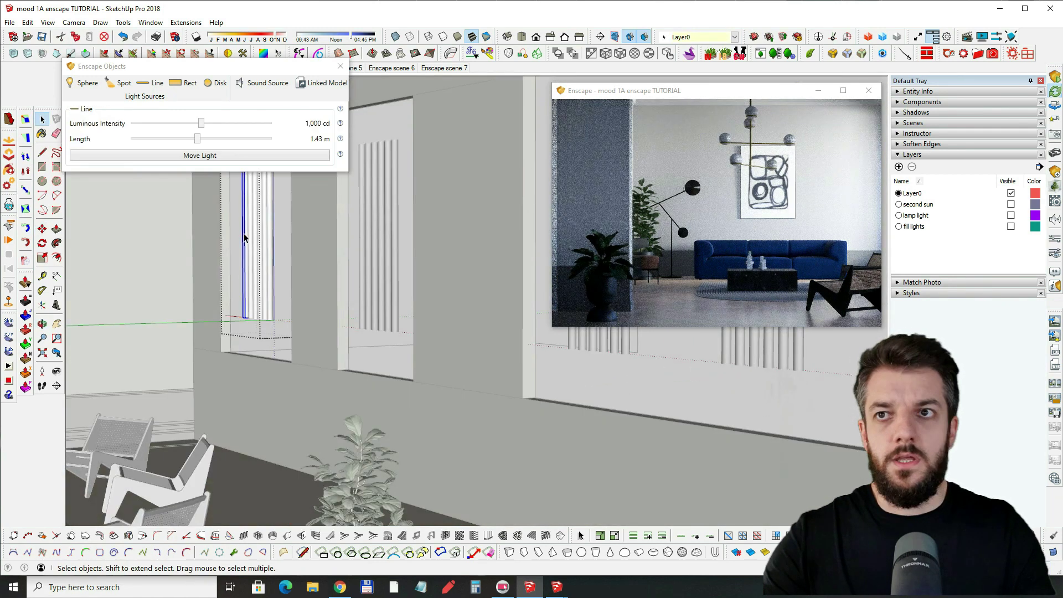
drag(201, 125, 249, 127)
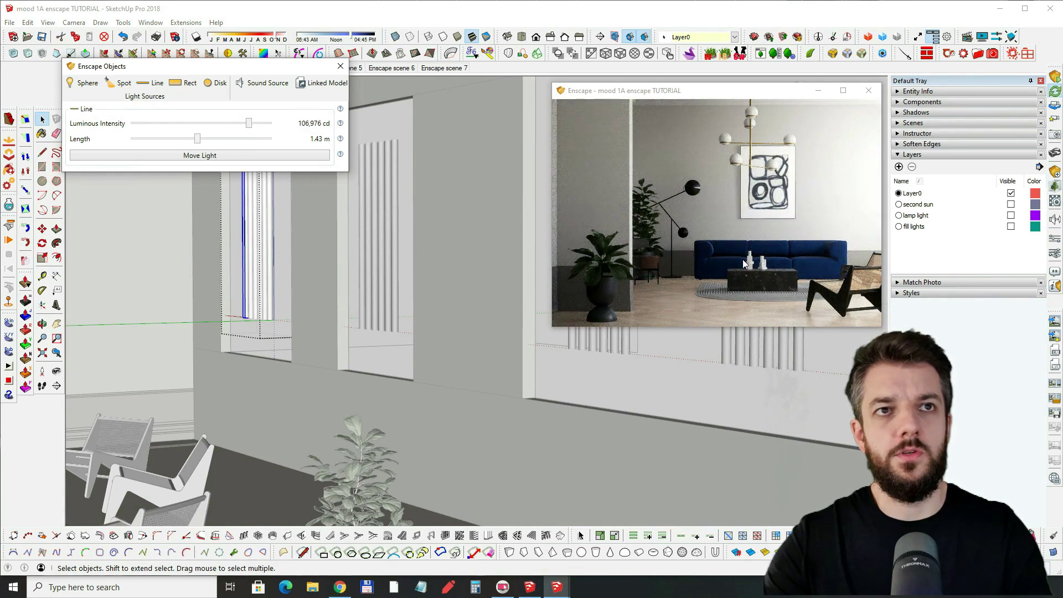
drag(248, 128, 252, 127)
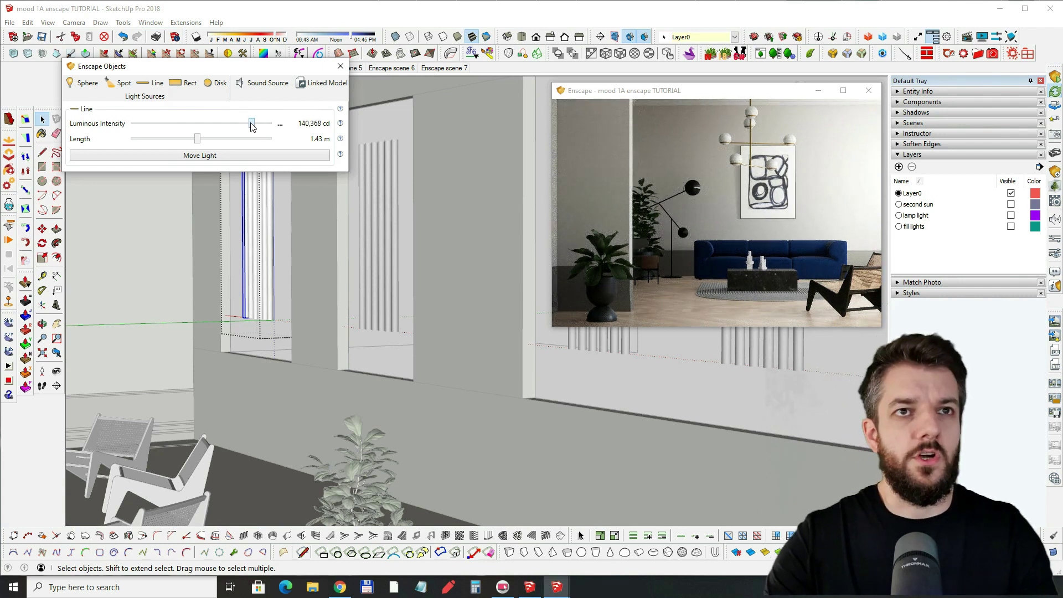
drag(252, 126, 256, 126)
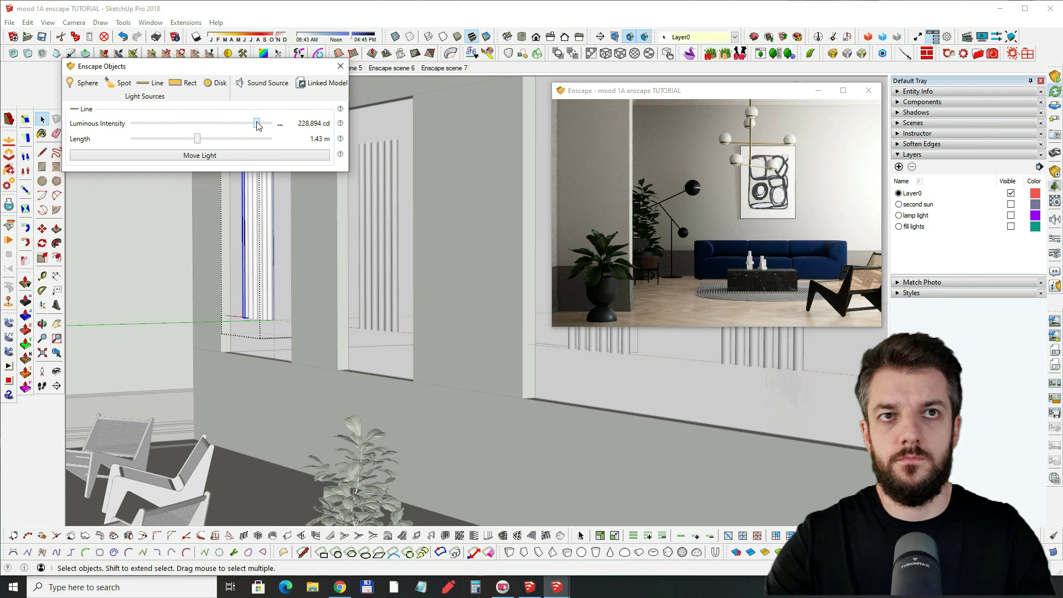
drag(257, 126, 259, 125)
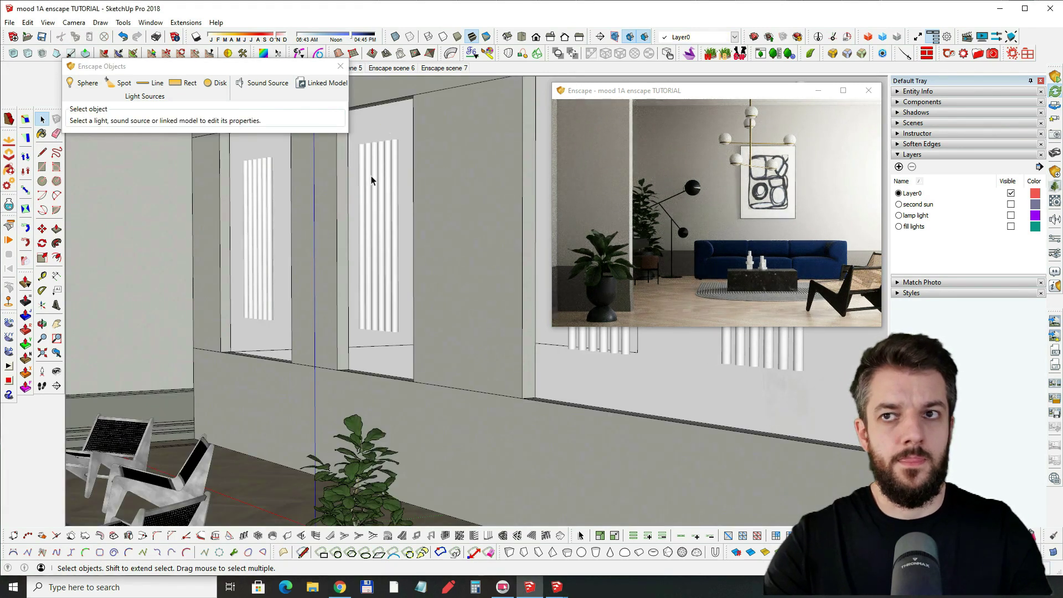
- Try moving a window's line light group into the room beside the floor lamp to test its effect on the render
scroll(368, 178, down, 3)
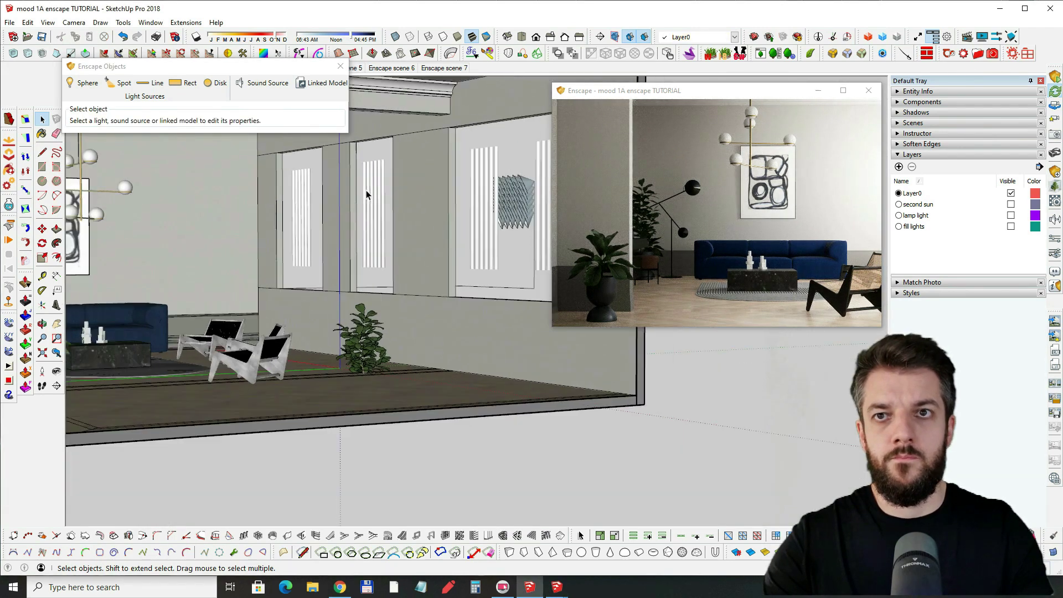
middle_drag(366, 194, 357, 225)
mouse_move(244, 247)
shift+middle_down()
mouse_move(365, 229)
mouse_move(380, 241)
mouse_move(454, 202)
shift+middle_up()
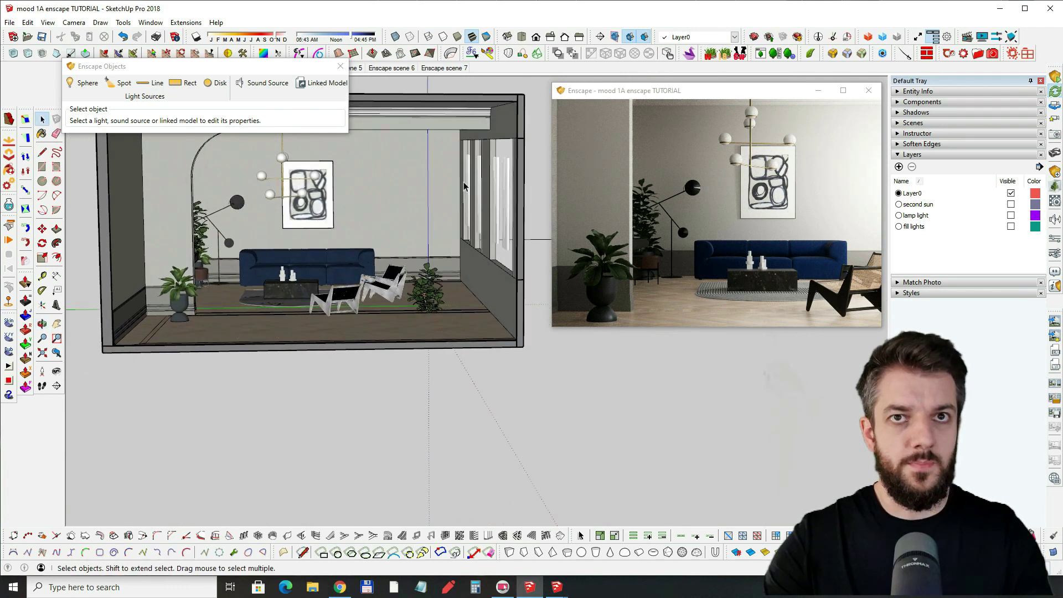
click(467, 186)
key(m)
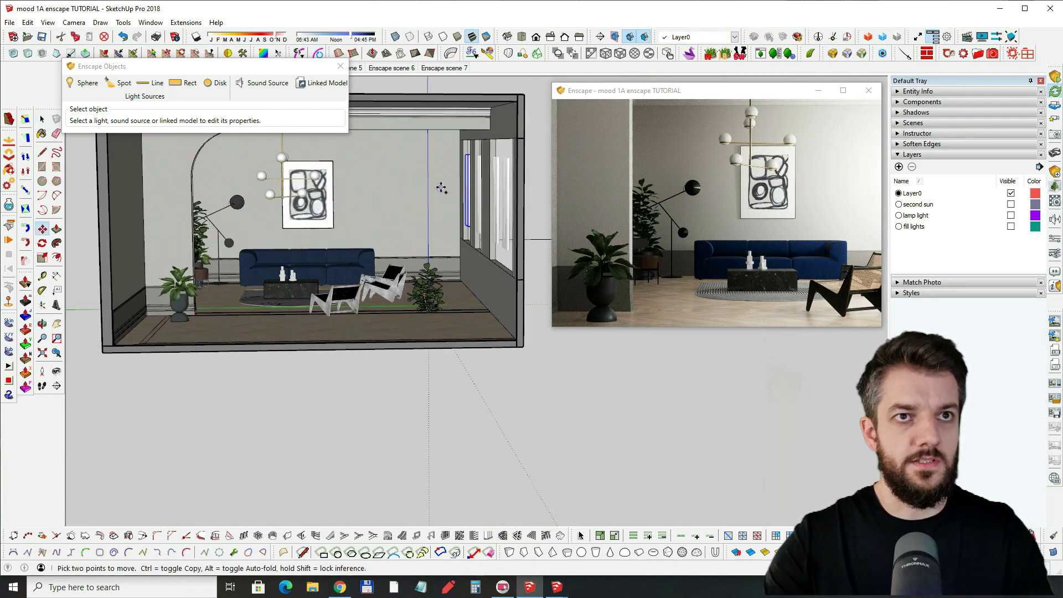
click(442, 188)
click(212, 183)
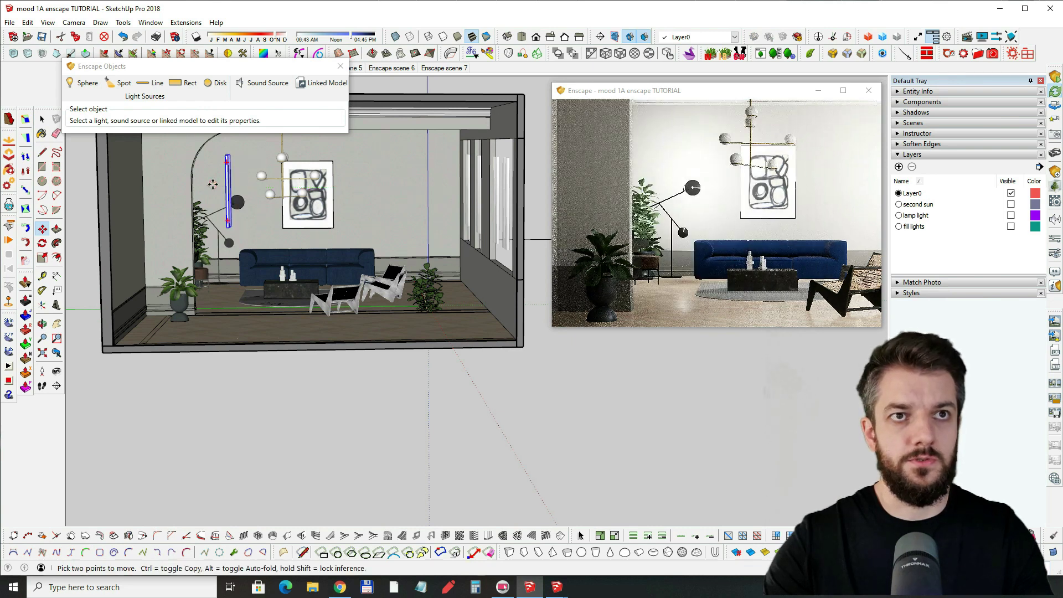
click(243, 174)
click(225, 174)
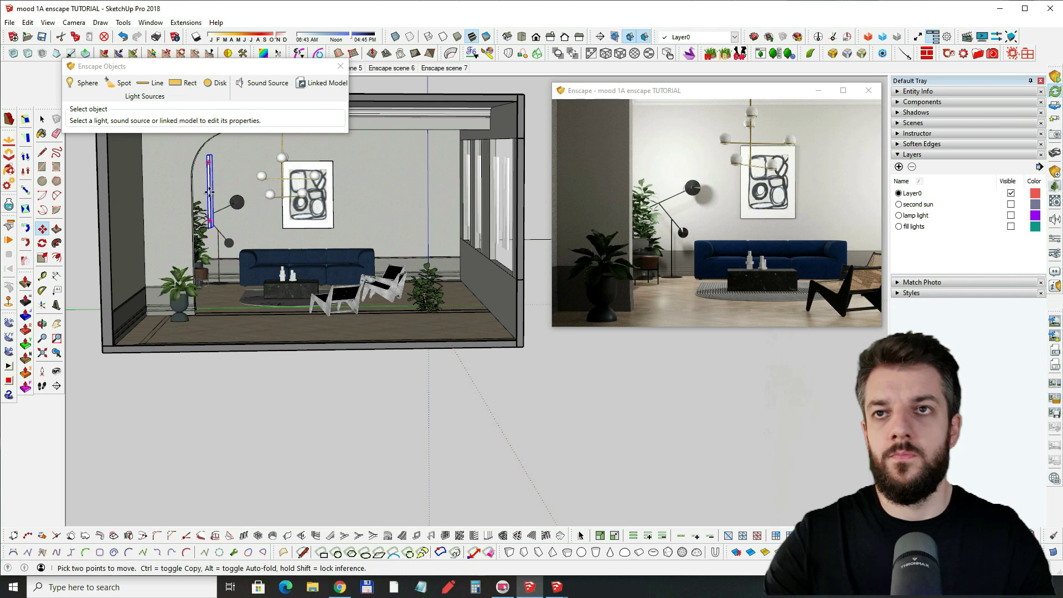
- Place an Enscape sphere light just in front of the floor lamp's large upper shade
middle_drag(209, 192, 266, 221)
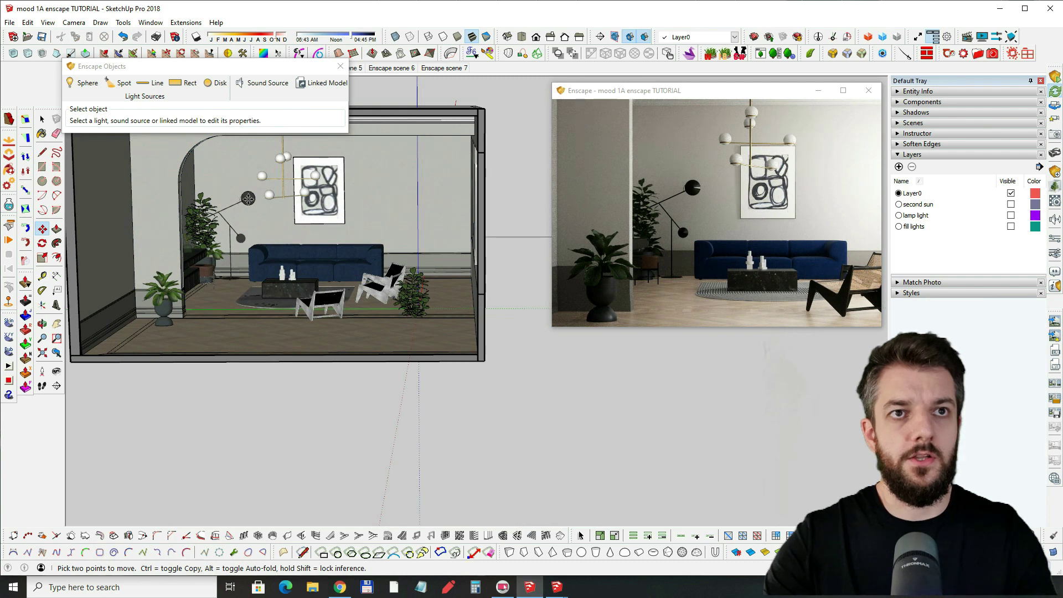
scroll(269, 207, up, 4)
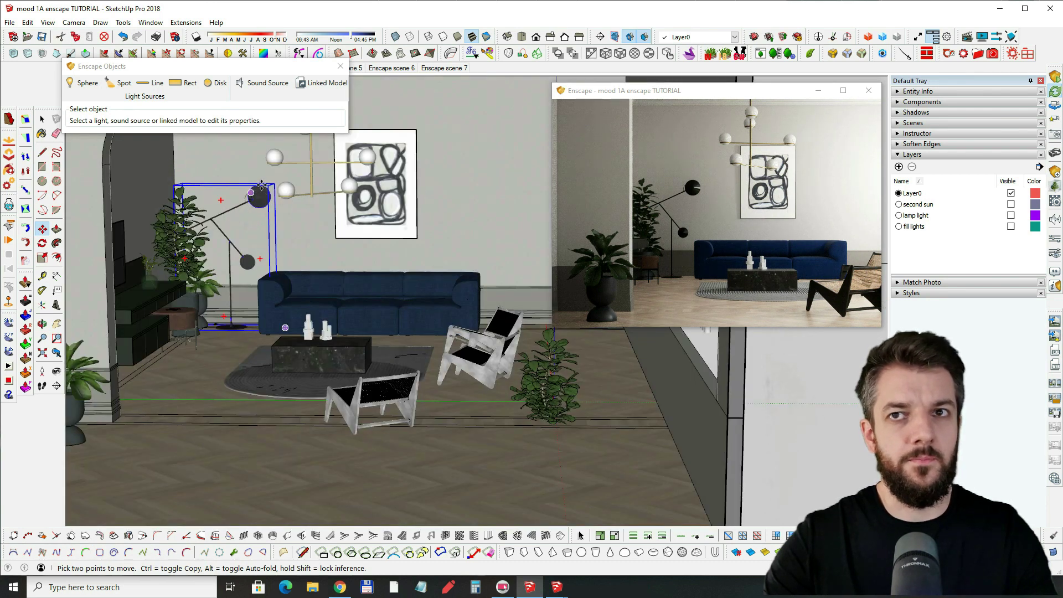
scroll(261, 185, up, 3)
scroll(253, 192, up, 6)
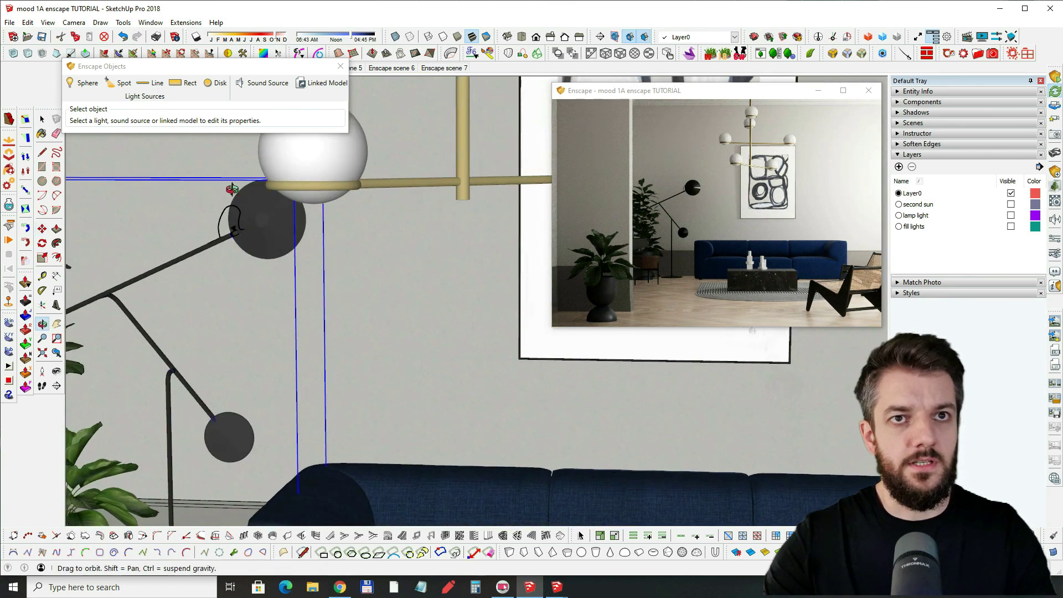
key(space)
mouse_move(271, 231)
middle_down()
mouse_move(292, 224)
mouse_move(280, 255)
mouse_move(316, 230)
mouse_move(225, 240)
mouse_move(224, 251)
middle_up()
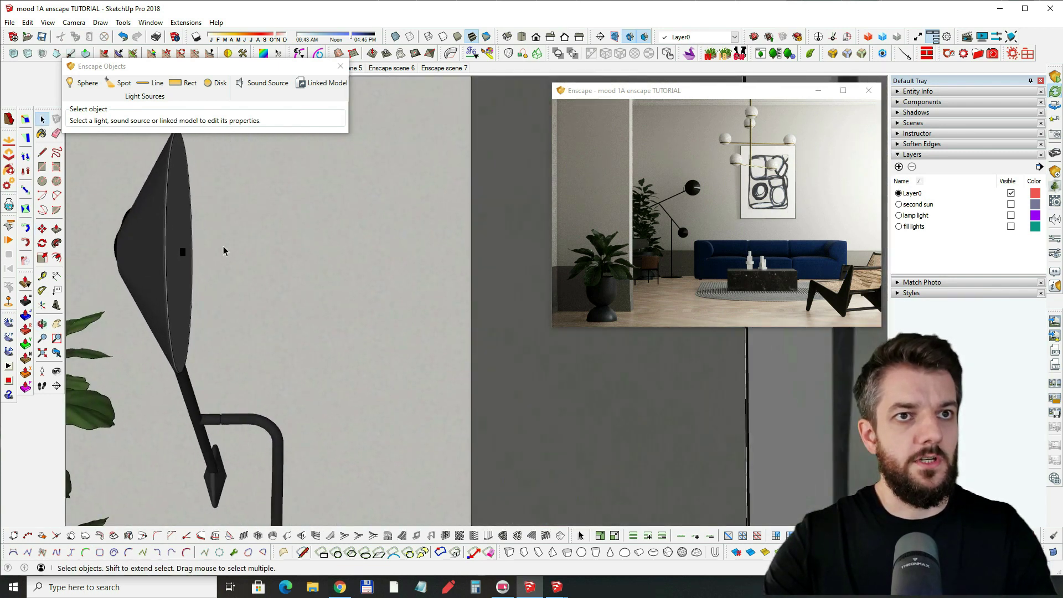
click(83, 82)
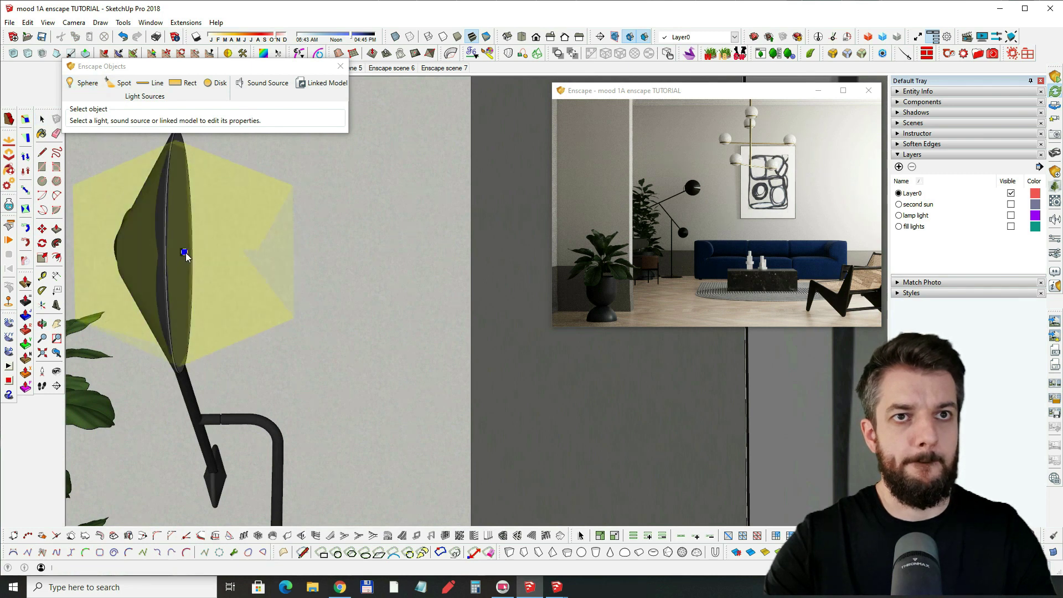
click(185, 252)
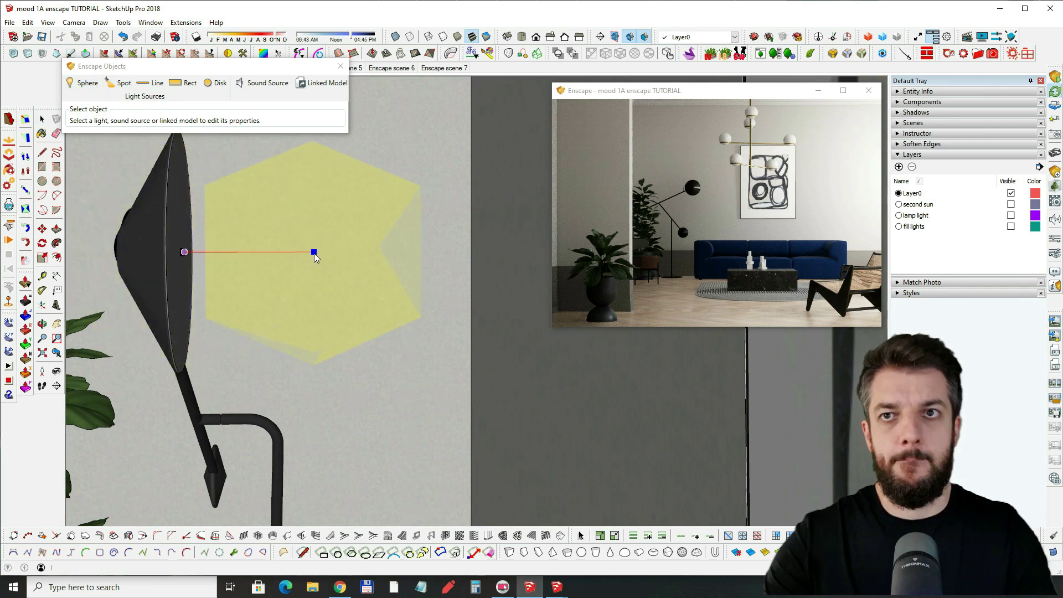
click(314, 253)
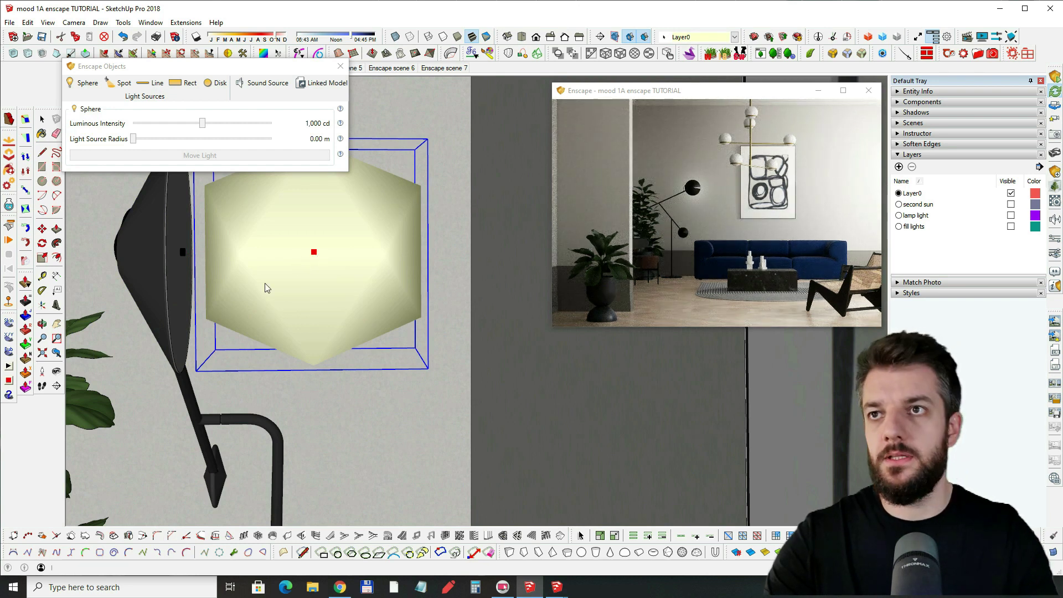
- Paint the sphere light with the warm orange Color C03
middle_drag(265, 285, 344, 273)
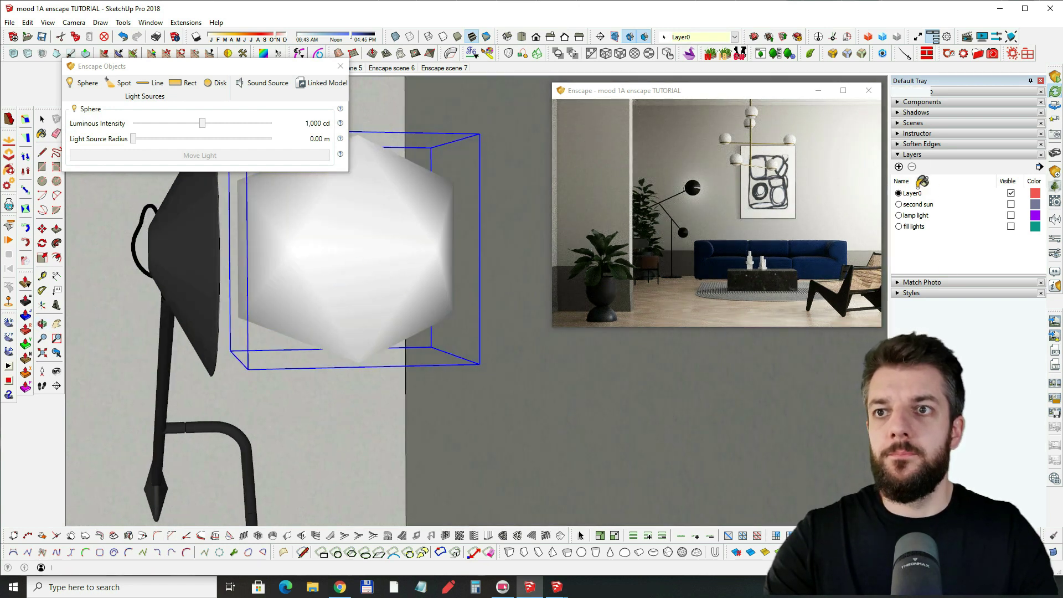
key(b)
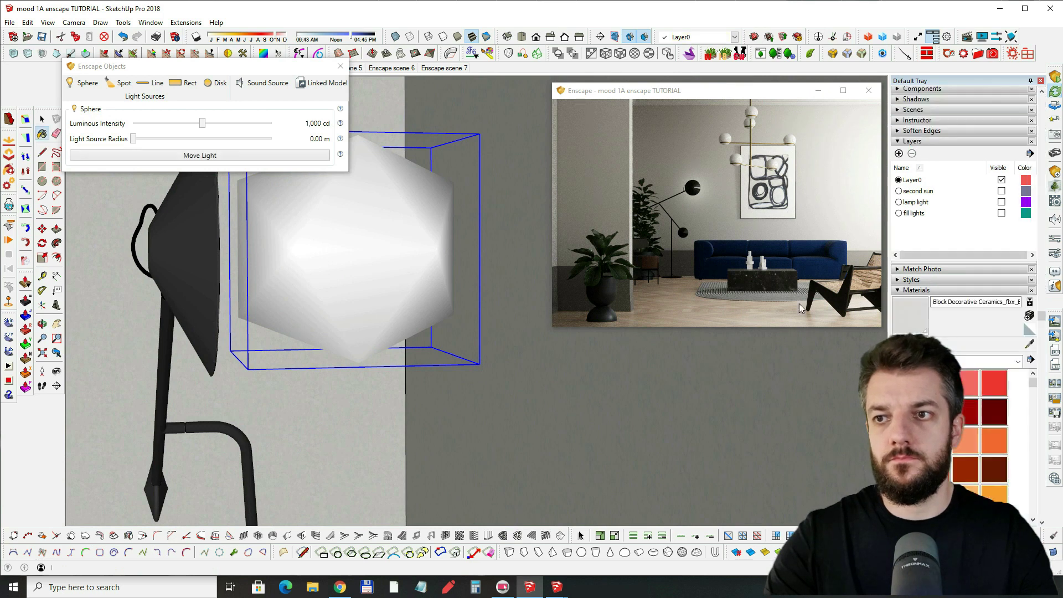
click(970, 441)
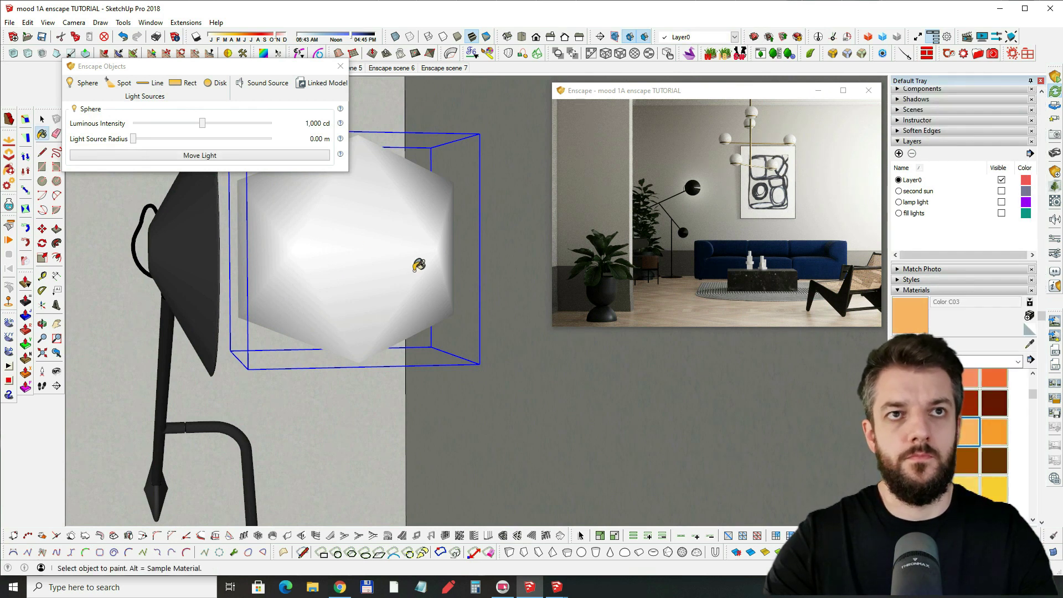
click(366, 237)
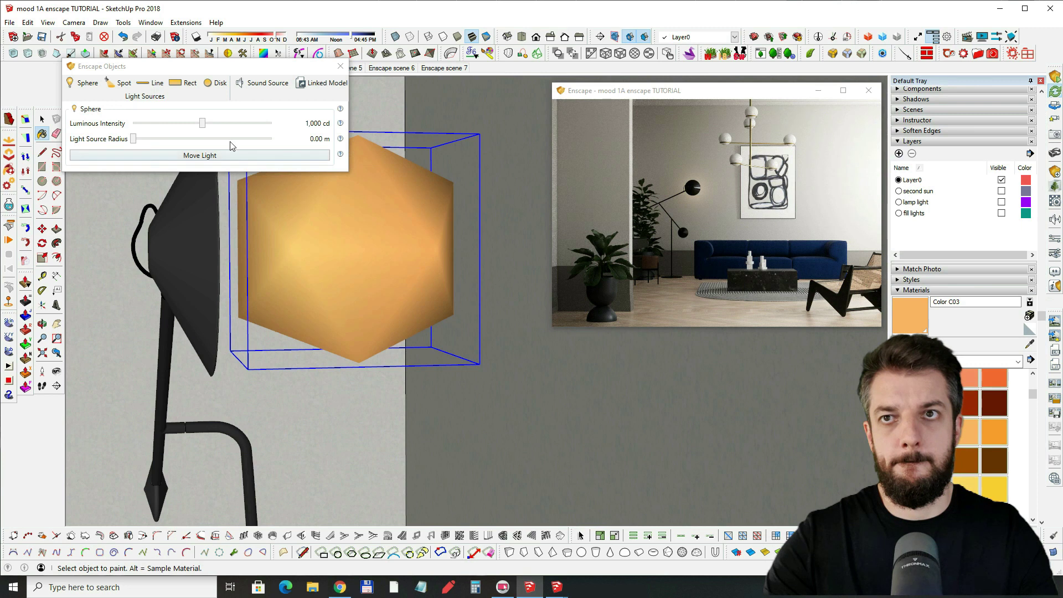
- Raise the luminous intensity of the floor lamp's sphere light to about 2,294 cd
drag(202, 126, 211, 124)
middle_drag(327, 253, 434, 265)
key(space)
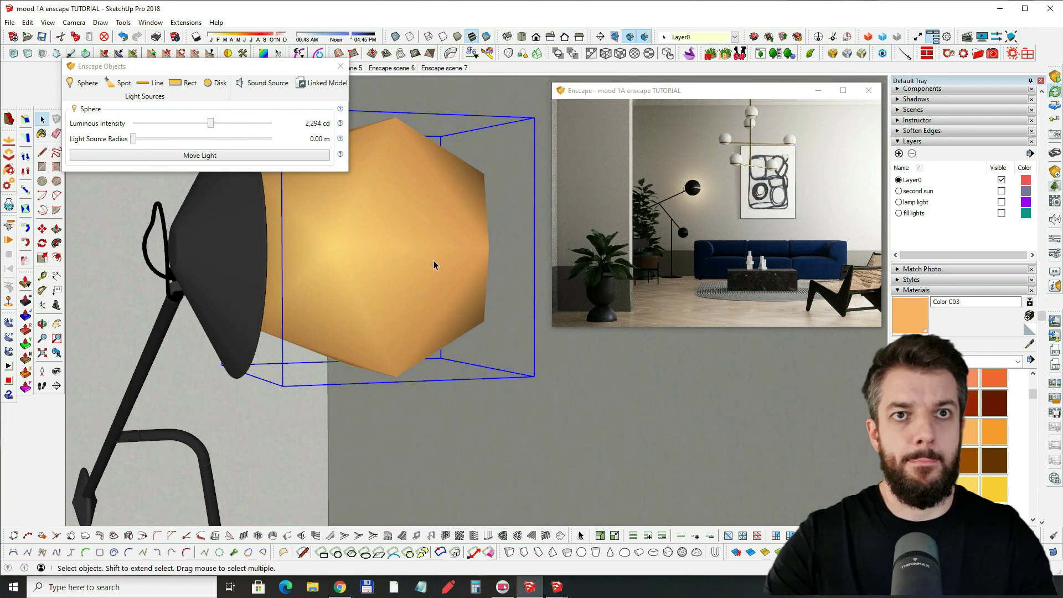
click(340, 66)
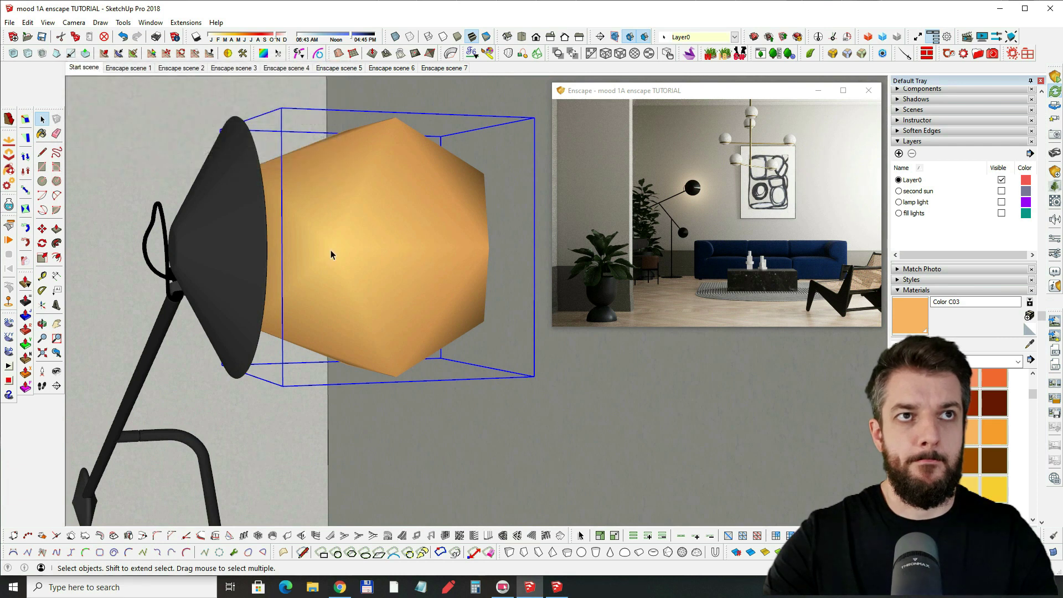
- Return to the start scene and try rendering a still image from it
middle_drag(333, 253, 409, 249)
scroll(409, 250, down, 8)
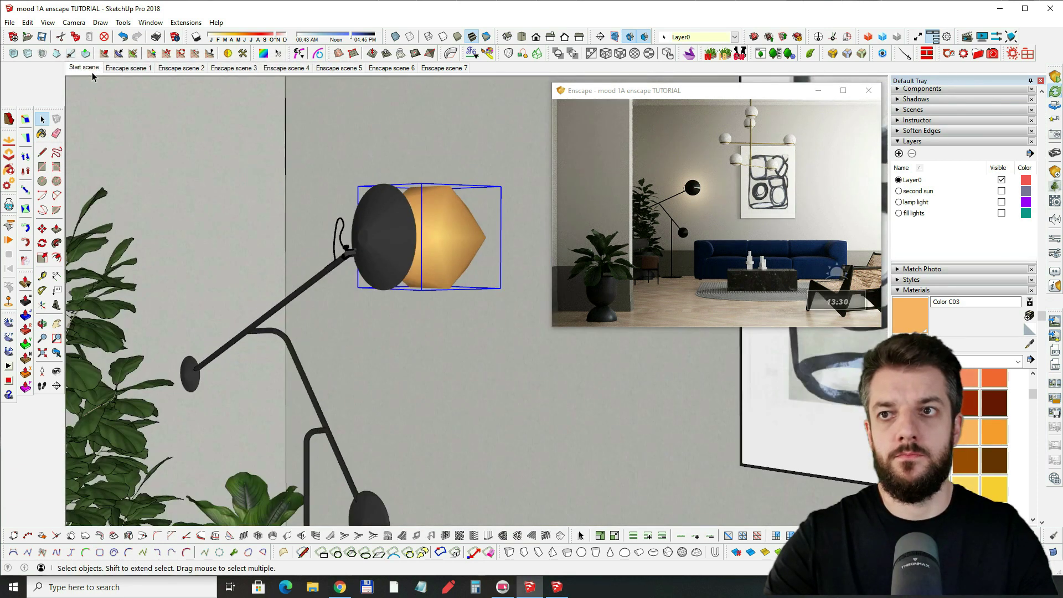
scroll(556, 324, down, 10)
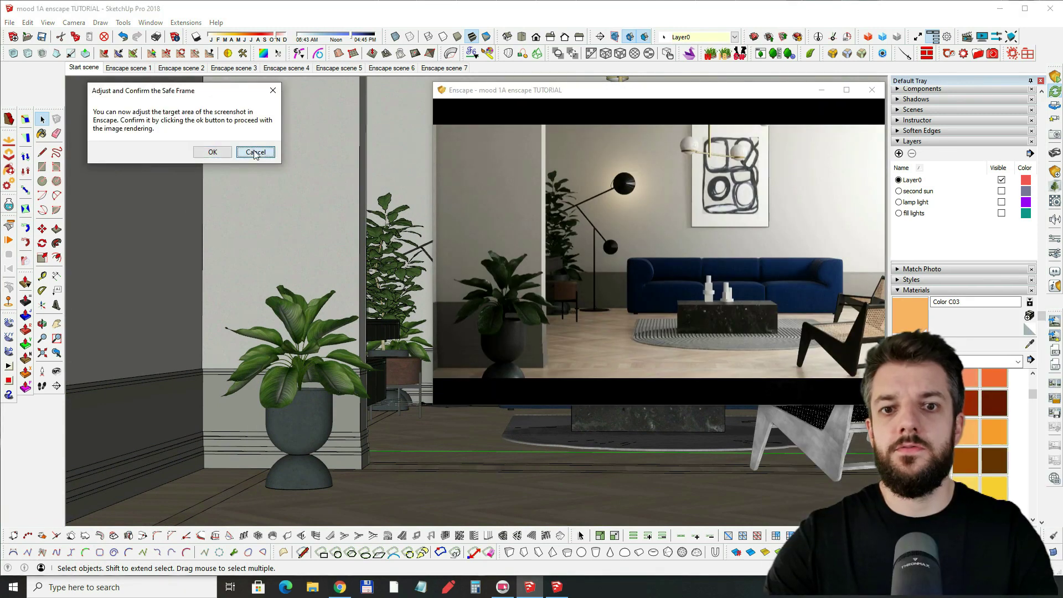
click(255, 153)
- Examine the cluster of spotlights outside the building and the light it casts on the room's wall in the render
mouse_move(345, 280)
middle_down()
mouse_move(335, 304)
mouse_move(247, 310)
middle_up()
scroll(339, 288, down, 2)
scroll(340, 288, down, 6)
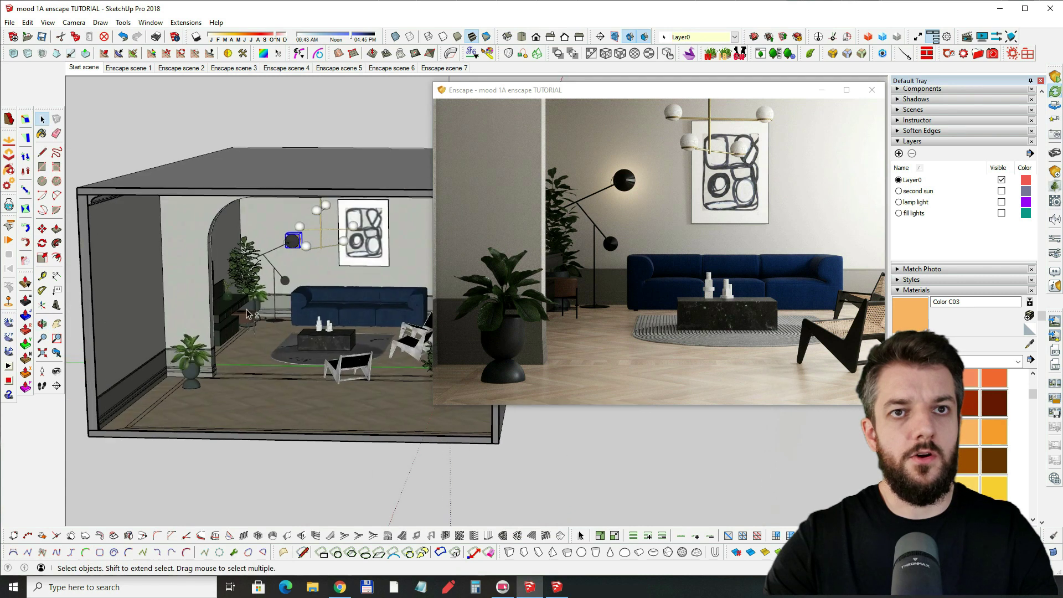
scroll(257, 308, down, 2)
middle_drag(344, 308, 160, 323)
click(342, 278)
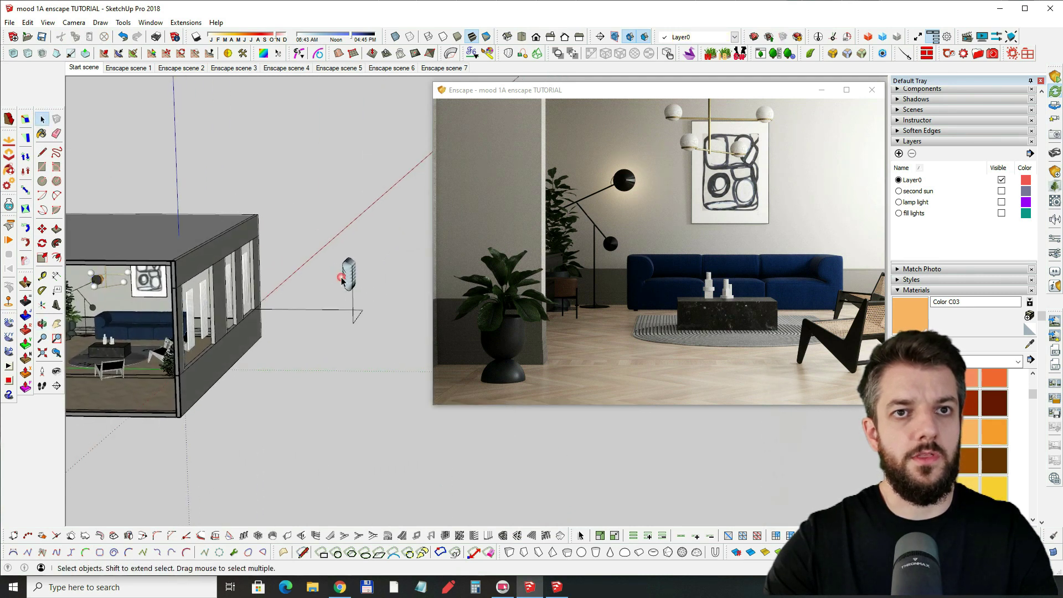
click(352, 277)
scroll(344, 277, up, 10)
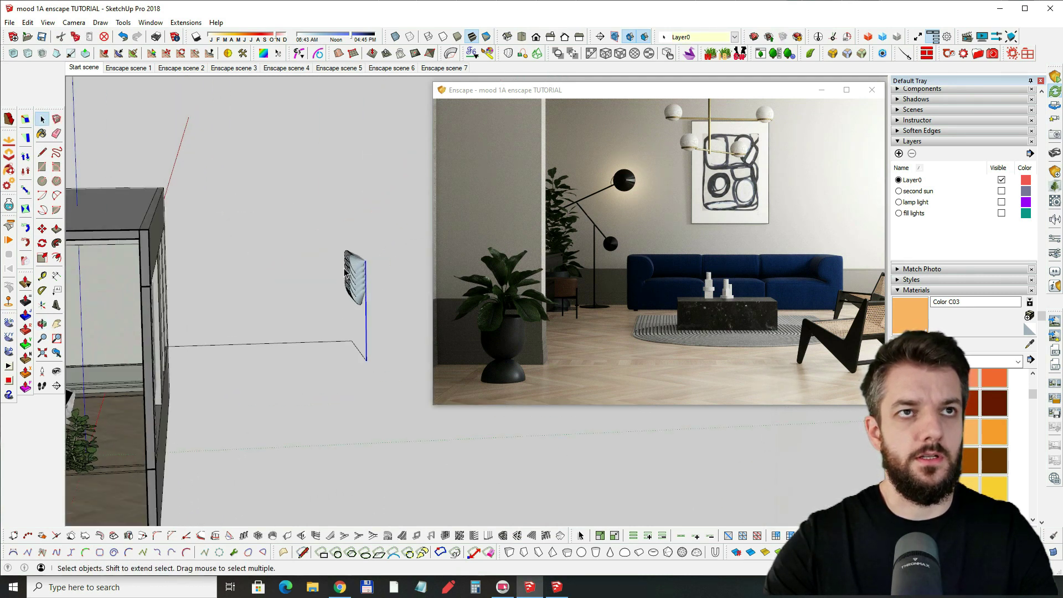
mouse_move(344, 276)
middle_down()
mouse_move(390, 223)
mouse_move(380, 288)
mouse_move(373, 261)
middle_up()
scroll(373, 261, up, 3)
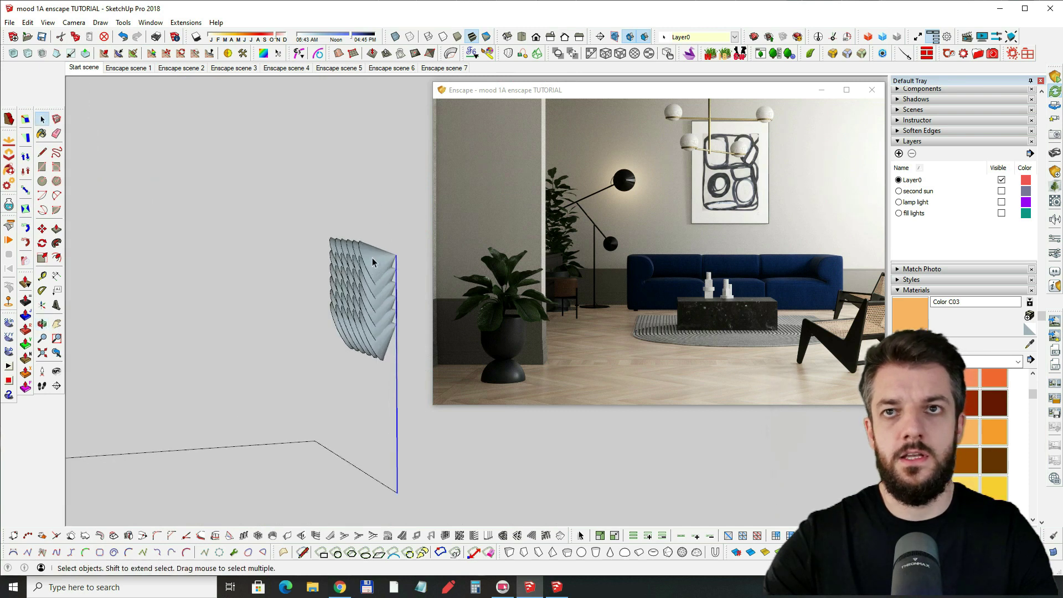
click(299, 202)
drag(799, 200, 757, 202)
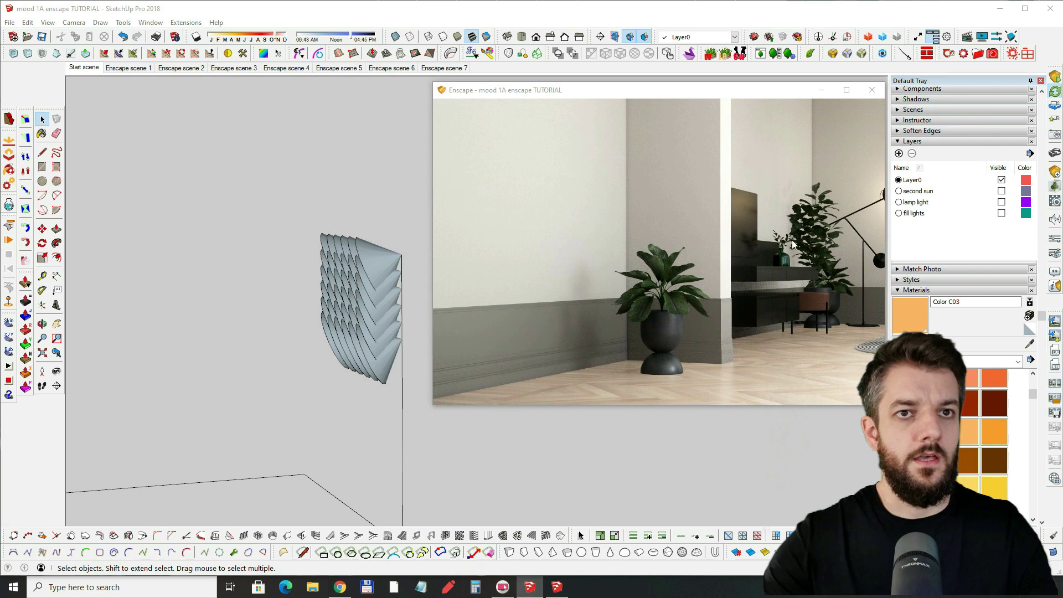
- Inspect the line light groups placed in the building's window openings
scroll(302, 291, down, 5)
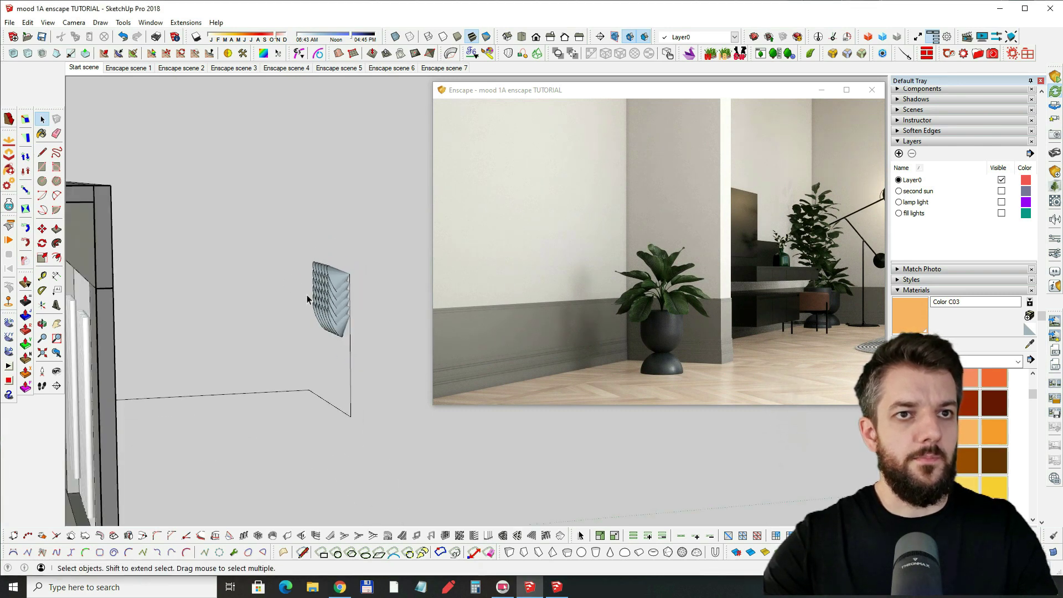
mouse_move(288, 299)
middle_down()
mouse_move(240, 309)
mouse_move(266, 299)
mouse_move(270, 260)
middle_up()
scroll(270, 259, up, 3)
click(270, 259)
click(340, 229)
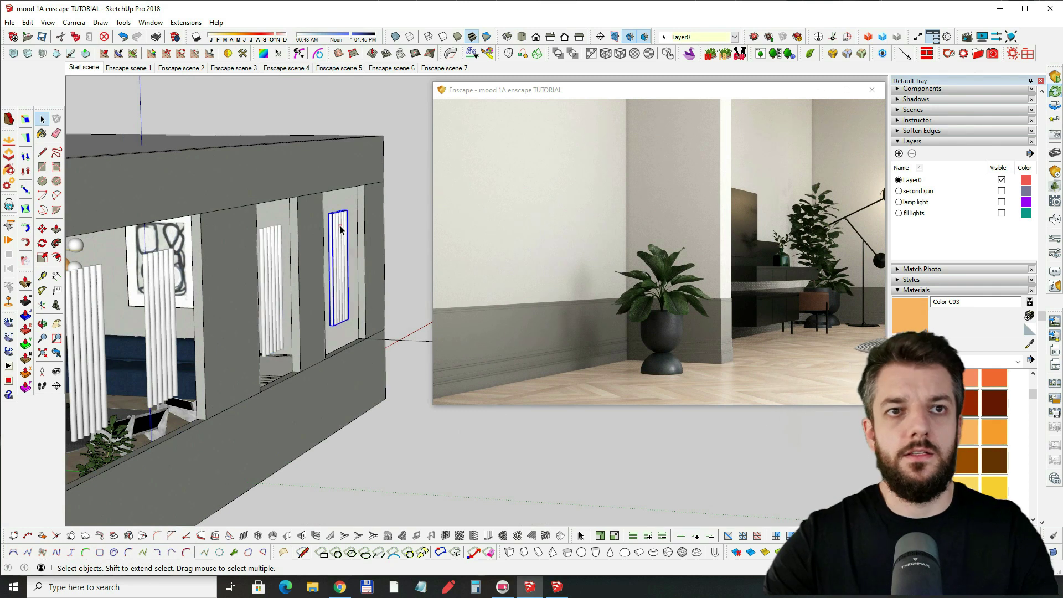
click(273, 240)
- Frame the Enscape view on the sofa, artwork, floor lamp and foreground plant, and render a still image
drag(580, 236, 864, 236)
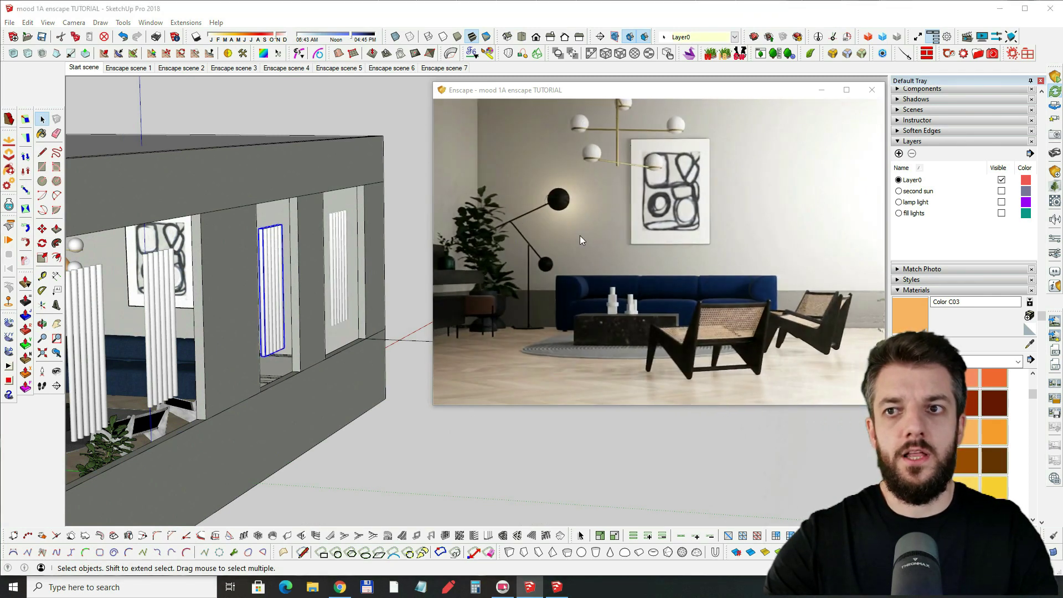
middle_drag(580, 235, 664, 227)
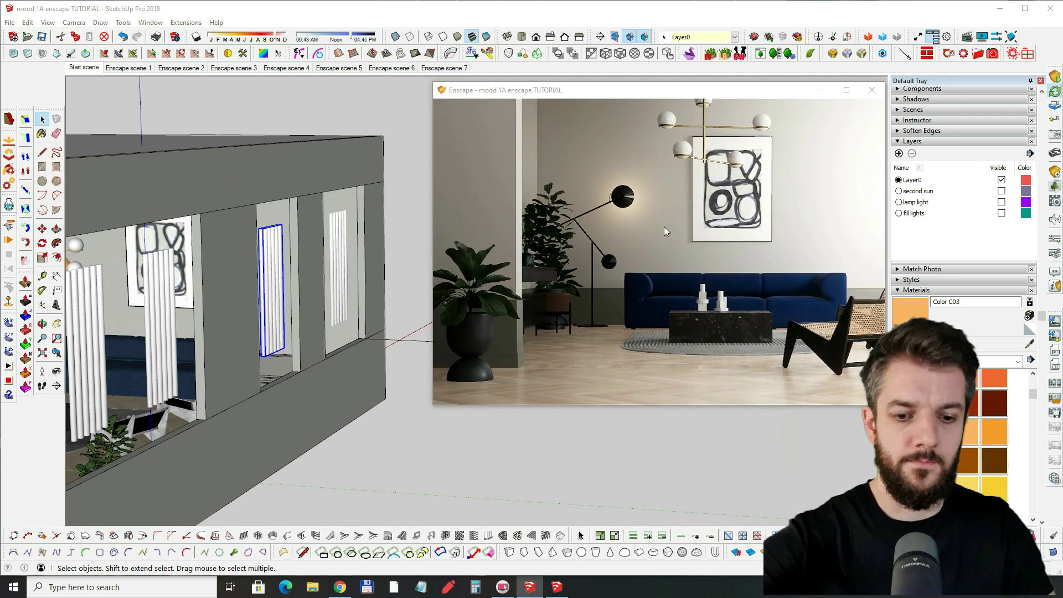
key(shift+F11)
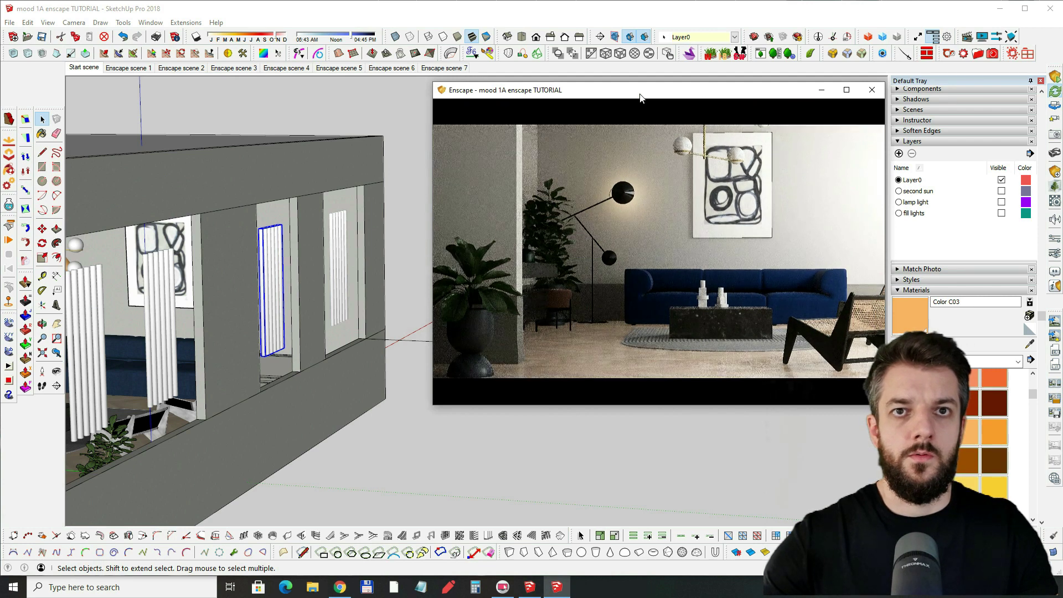
click(430, 236)
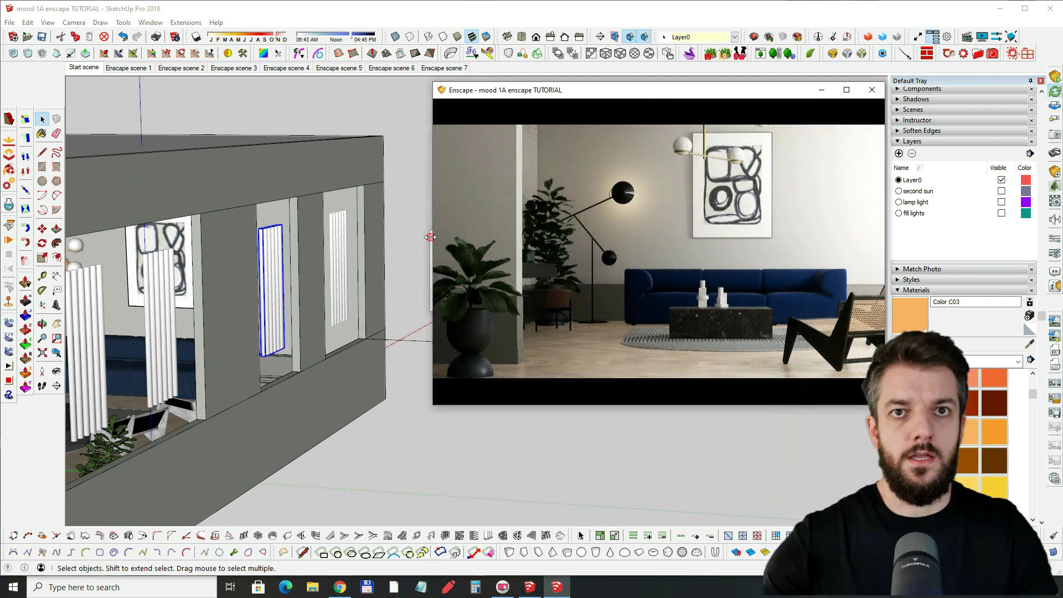
drag(522, 96, 537, 93)
drag(437, 233, 173, 86)
click(289, 149)
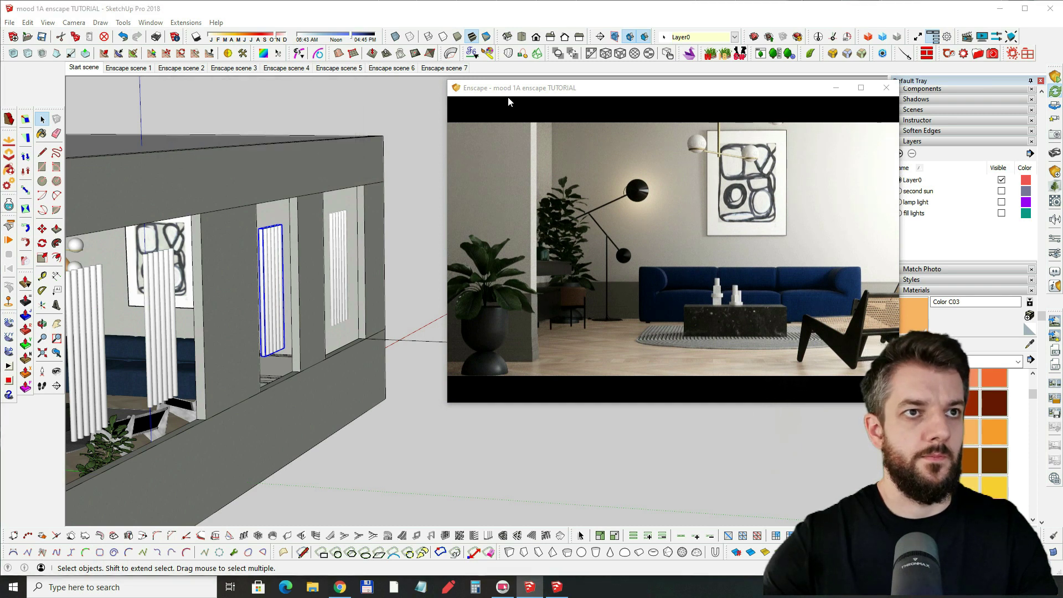
- Save the rendered still as a JPEG image on the Desktop
scroll(73, 233, up, 3)
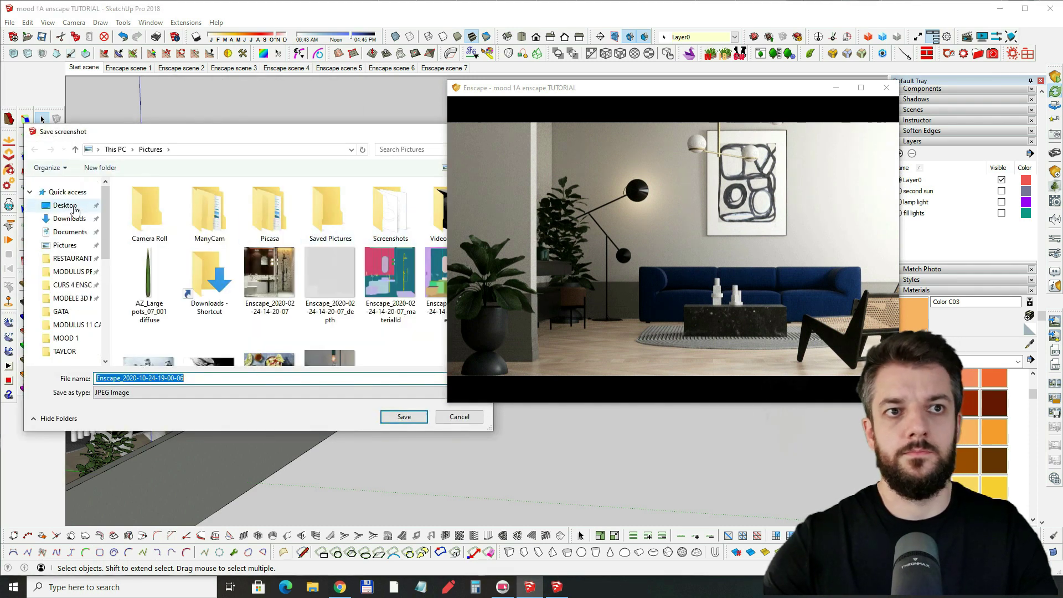
click(67, 206)
click(405, 419)
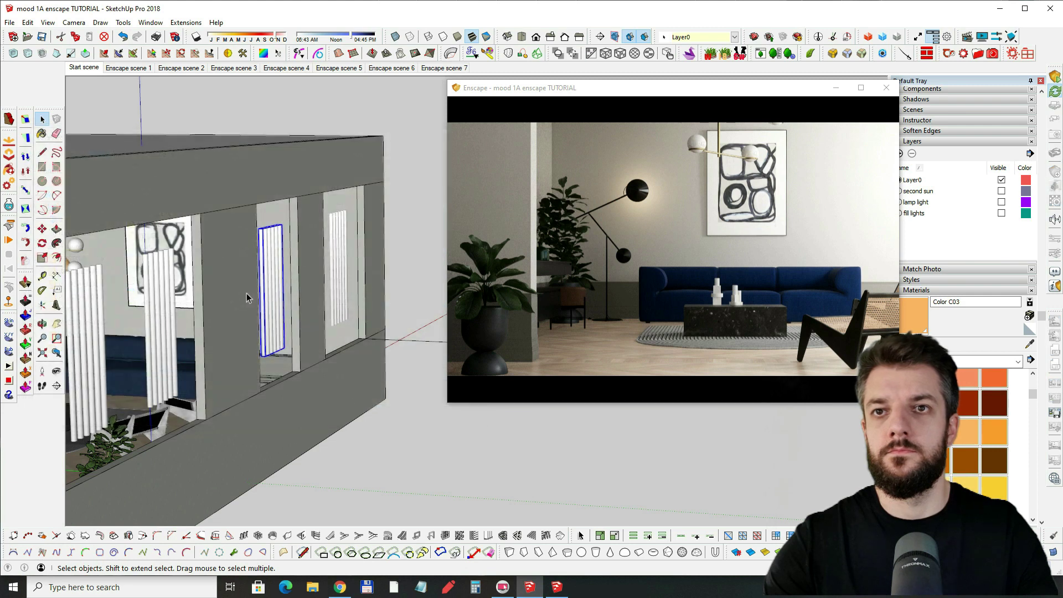